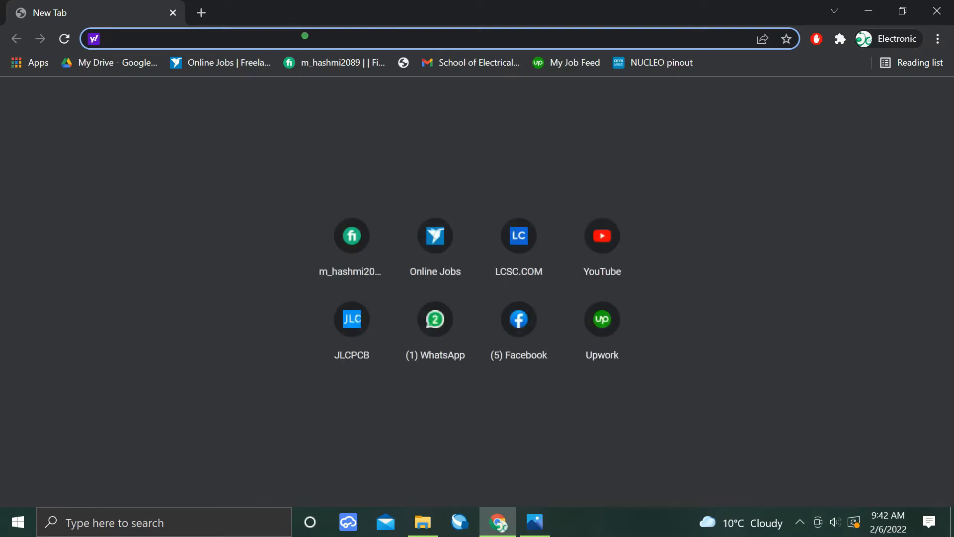
text(pcbwa)
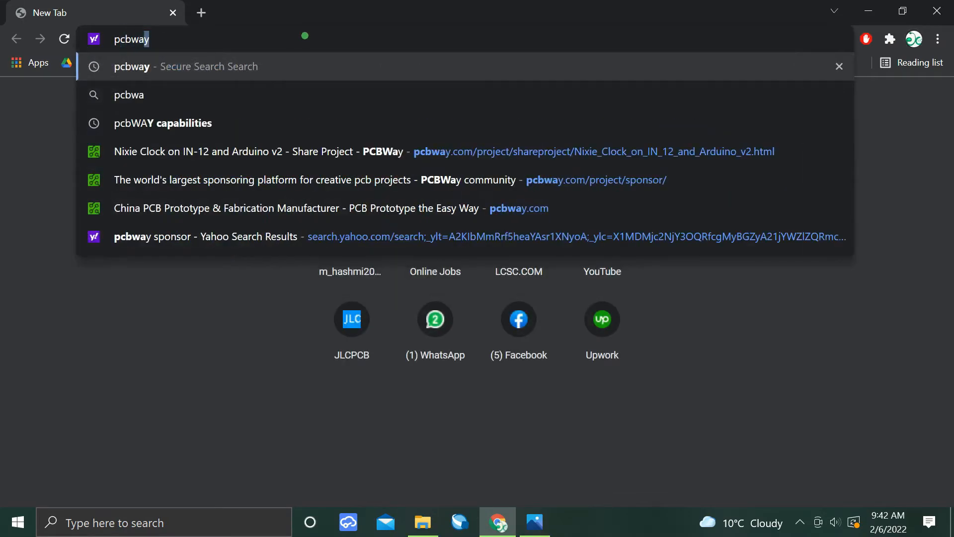
text(y)
Search for pcbway from the Chrome address bar
key(Return)
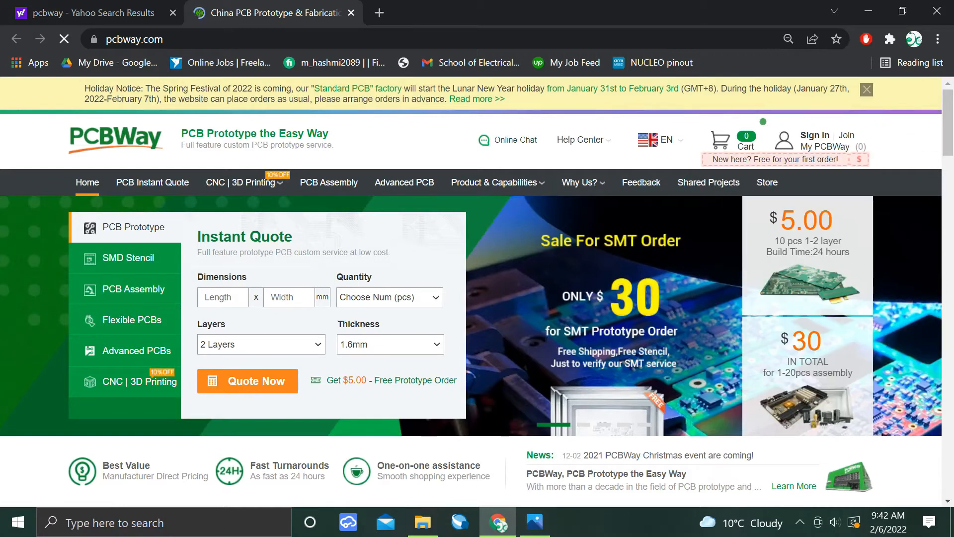
mouse_move(820, 140)
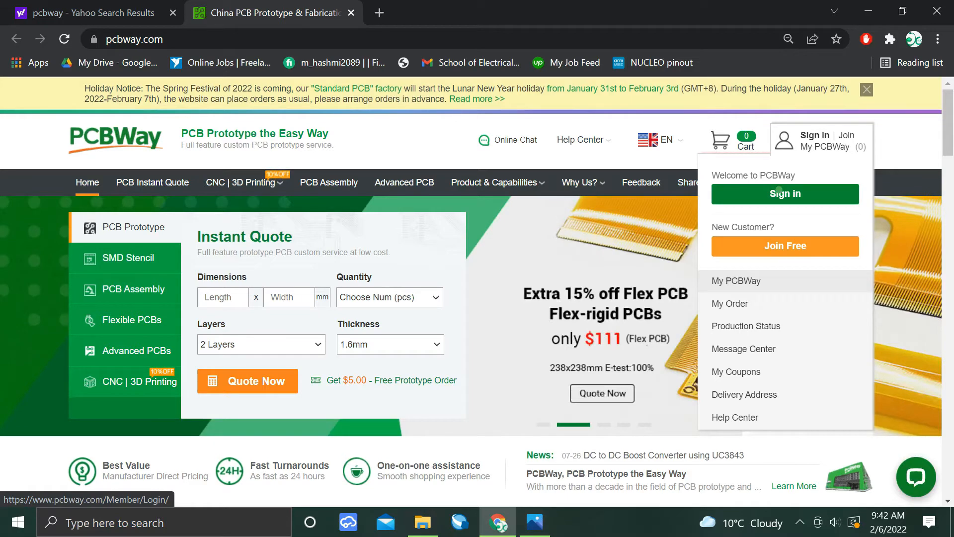
Sign in to PCBWay with the saved credentials and Keep me signed in ticked
click(781, 191)
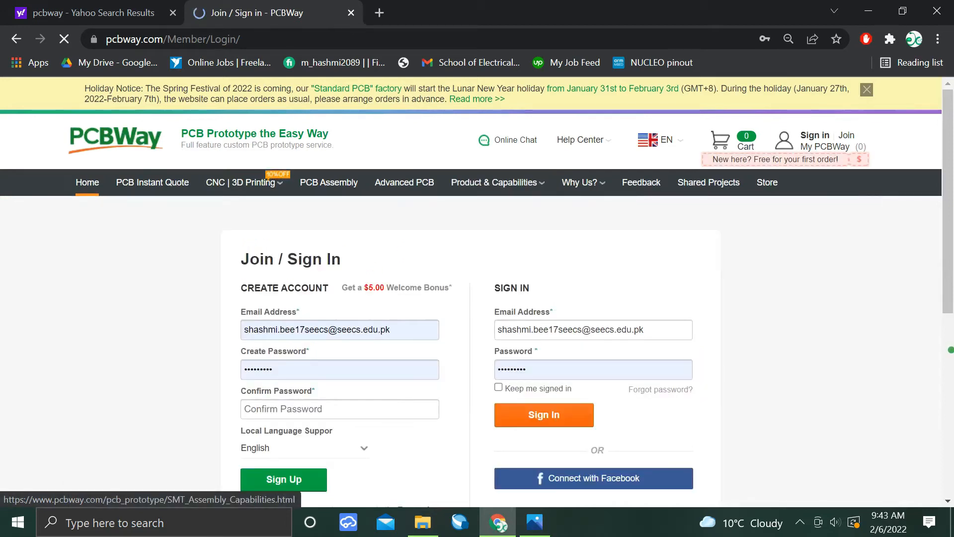
scroll(477, 298, down, 2)
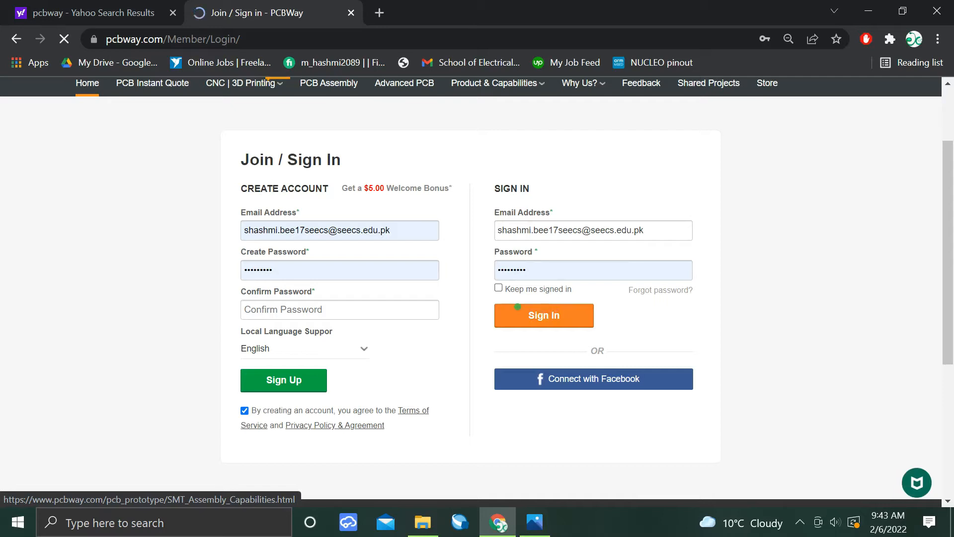
click(498, 288)
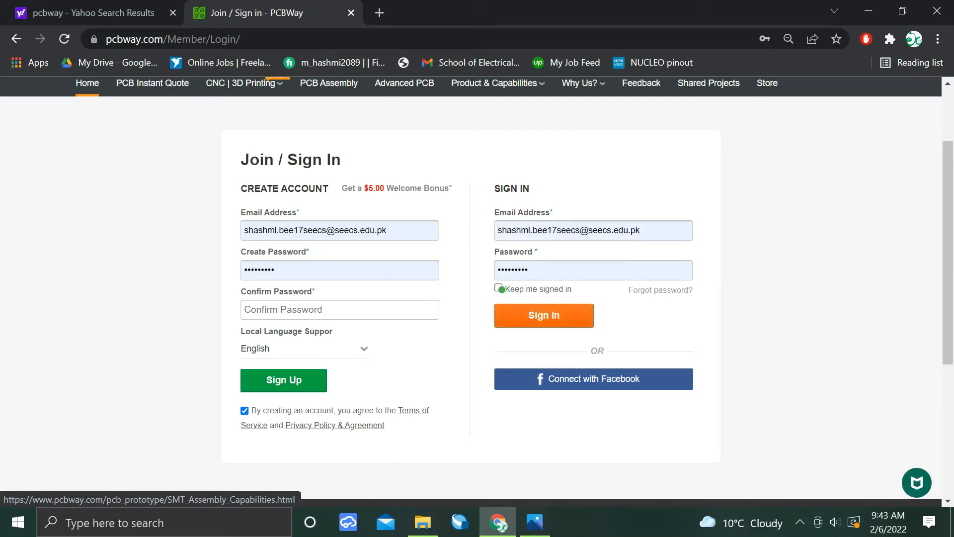
click(547, 313)
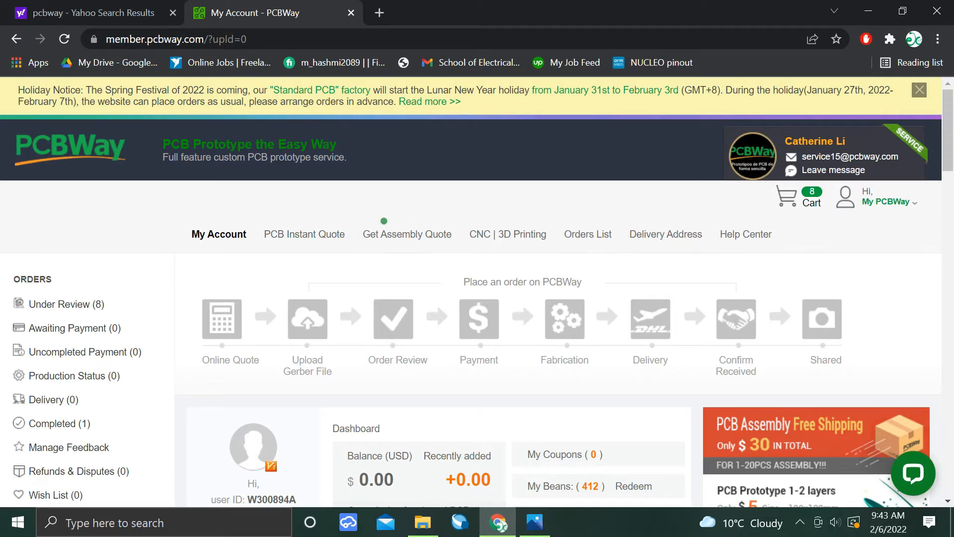
scroll(384, 235, down, 1)
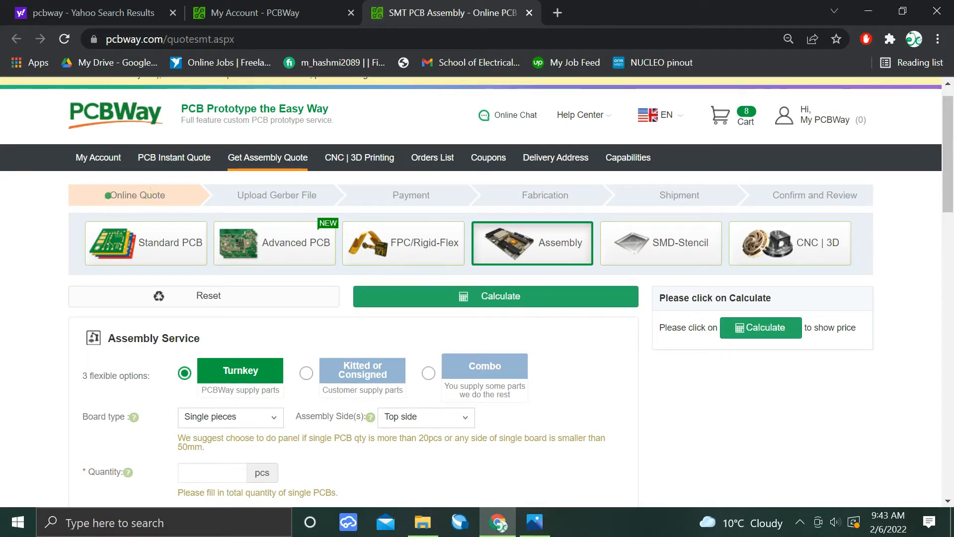
Look over the Turnkey assembly quote form defaults
drag(110, 196, 251, 194)
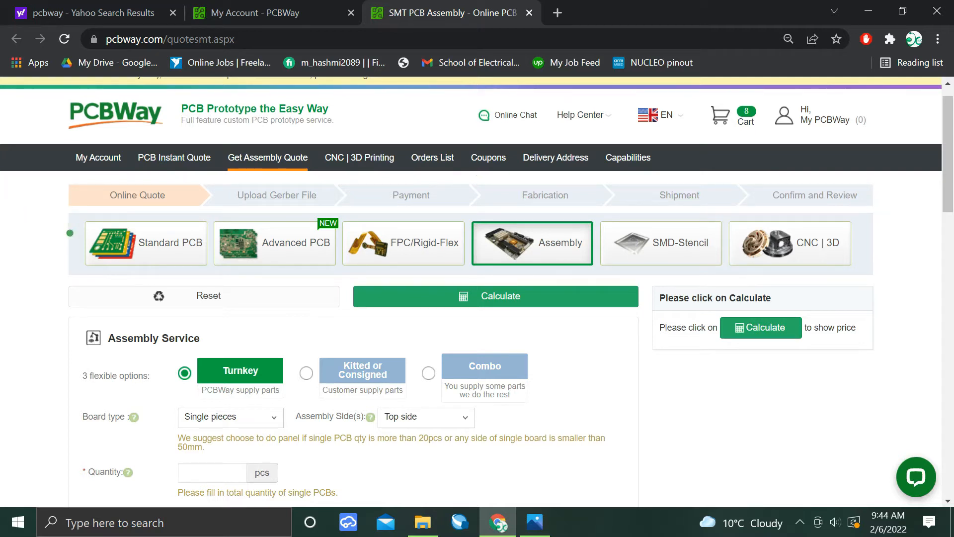
scroll(477, 298, down, 1)
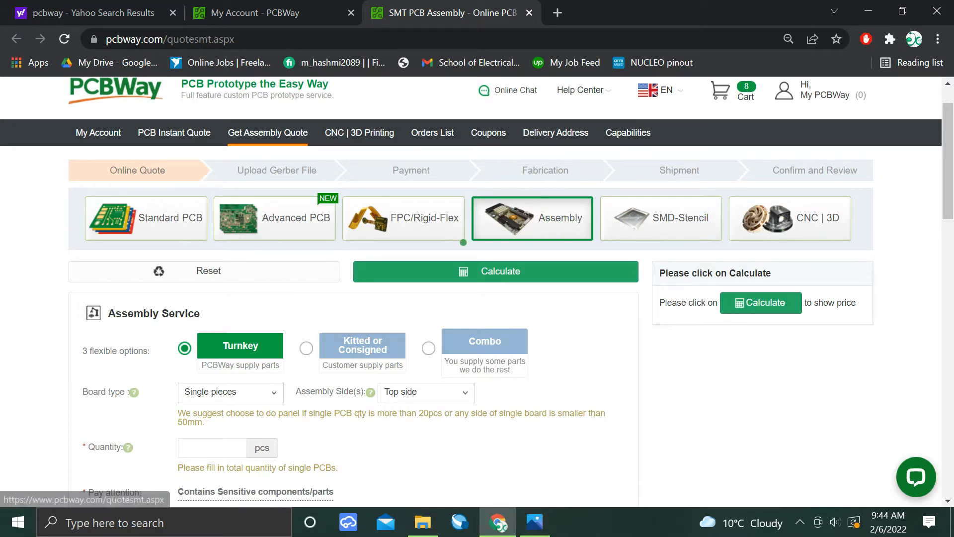
scroll(483, 242, down, 1)
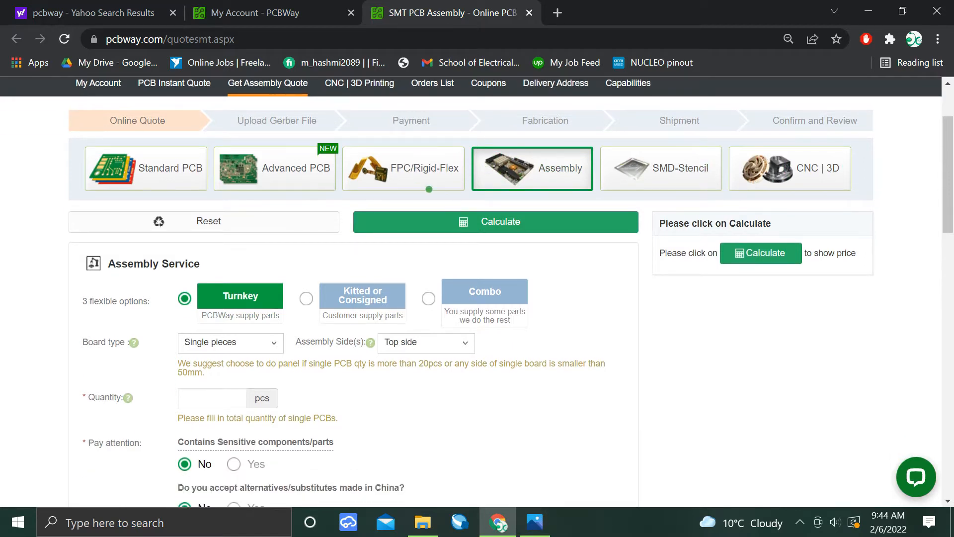
scroll(397, 216, down, 1)
scroll(176, 260, down, 1)
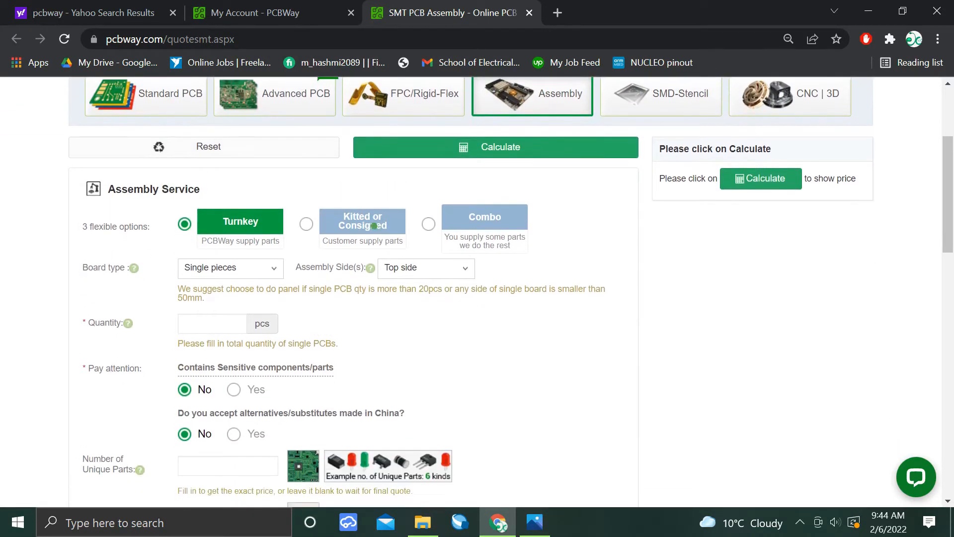
scroll(116, 253, down, 1)
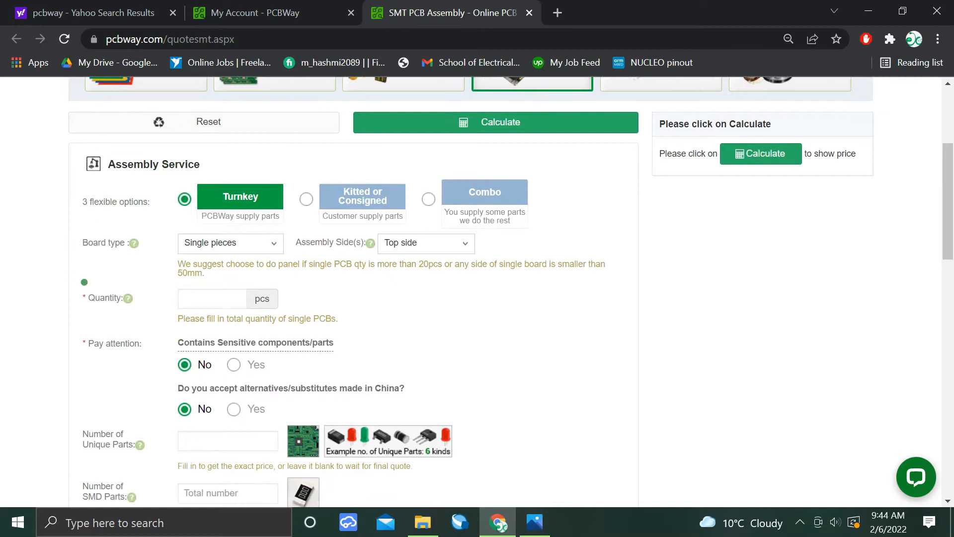
scroll(84, 283, down, 1)
scroll(53, 330, down, 1)
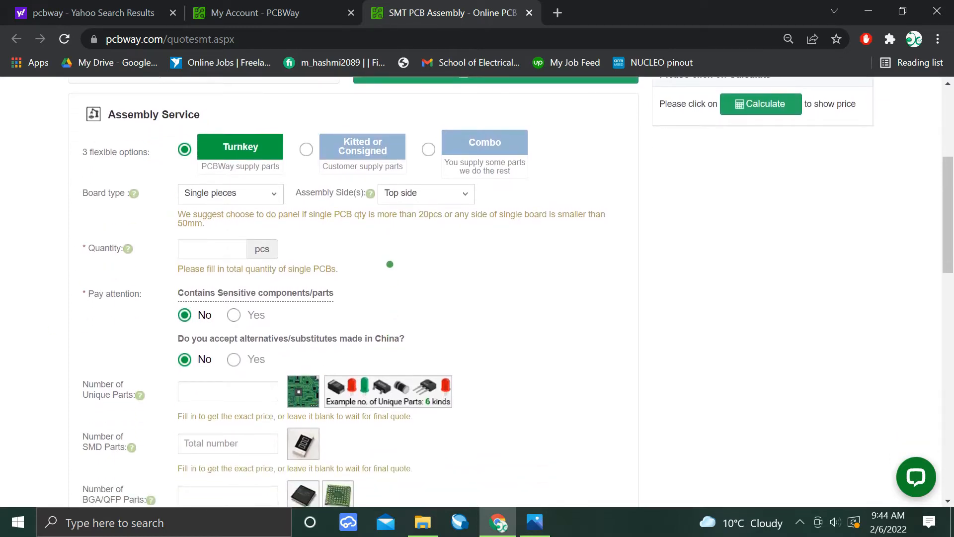
scroll(390, 268, down, 1)
scroll(225, 463, down, 1)
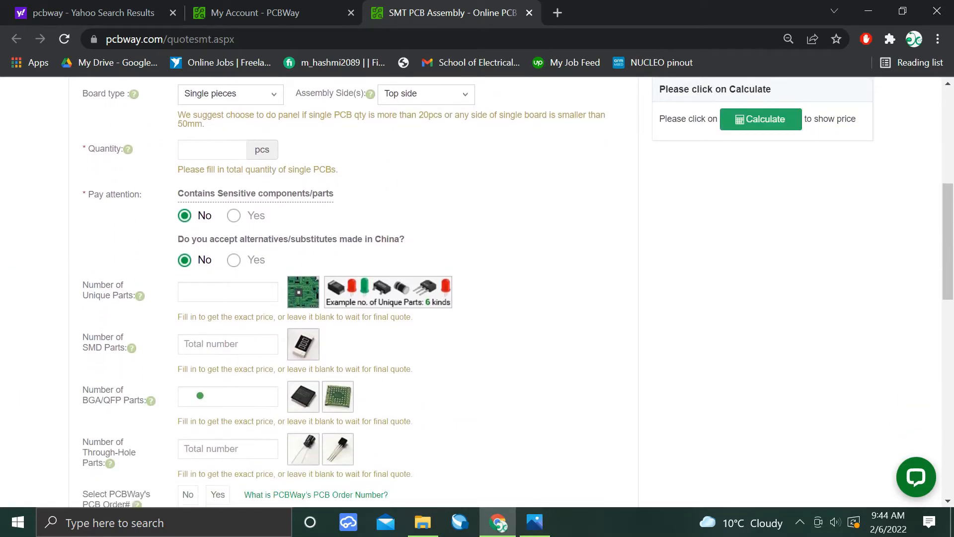
Set Assembly Side(s) to Both sides on the assembly quote
click(200, 396)
scroll(41, 274, up, 2)
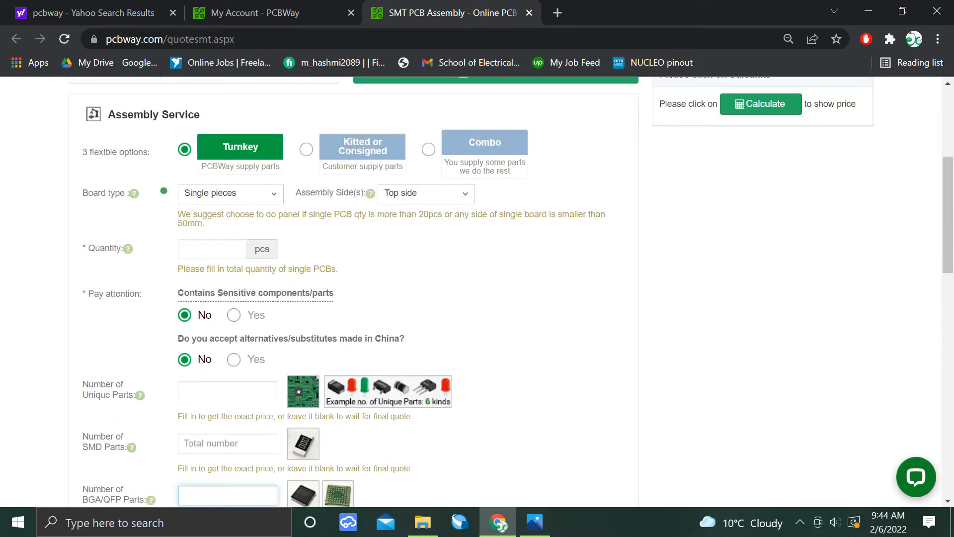
click(187, 192)
click(221, 220)
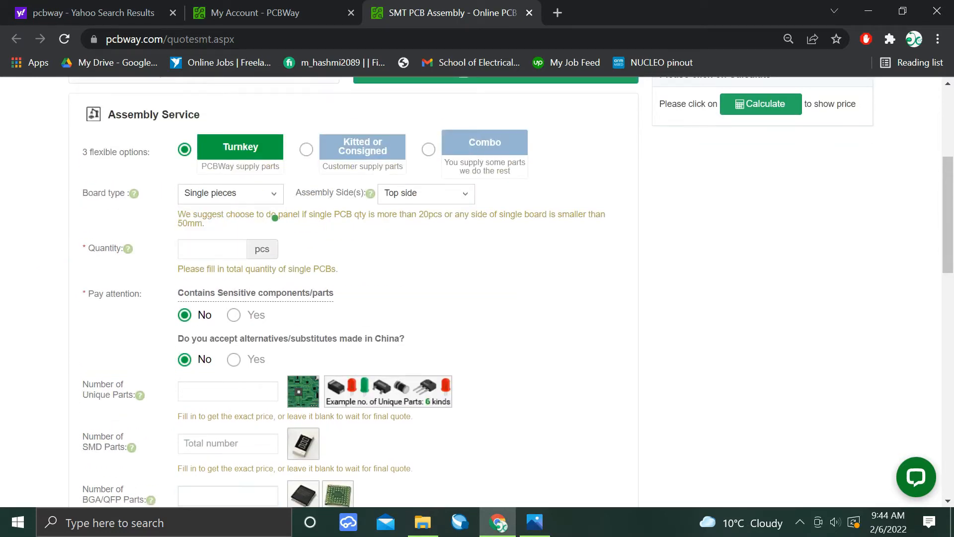
click(411, 193)
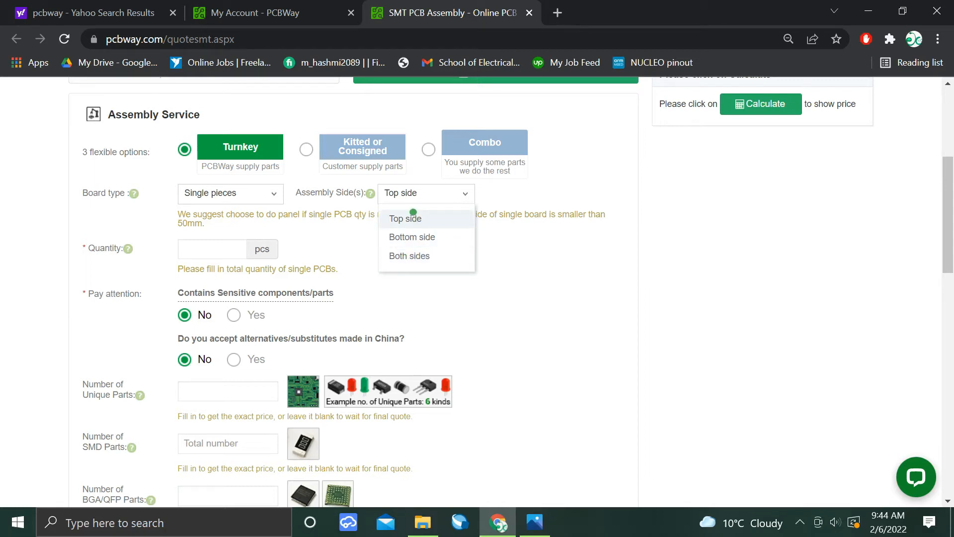
click(402, 255)
scroll(436, 225, down, 1)
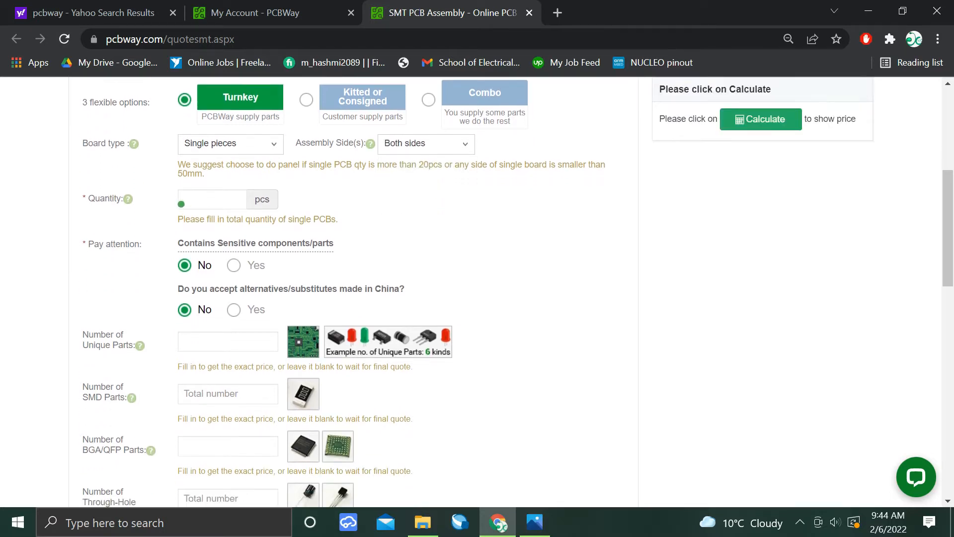
Enter a board quantity of 1 and move to the Number of Unique Parts field
click(212, 199)
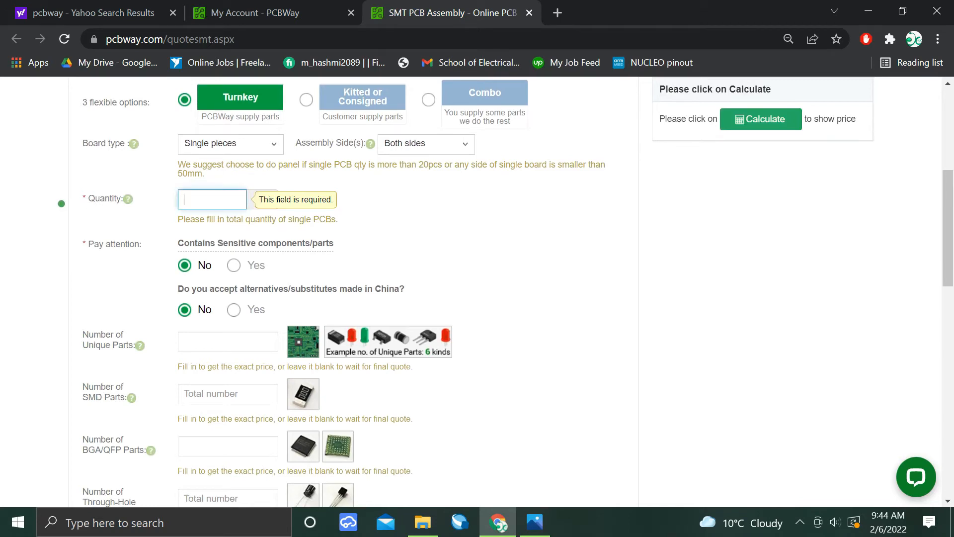
scroll(61, 203, down, 1)
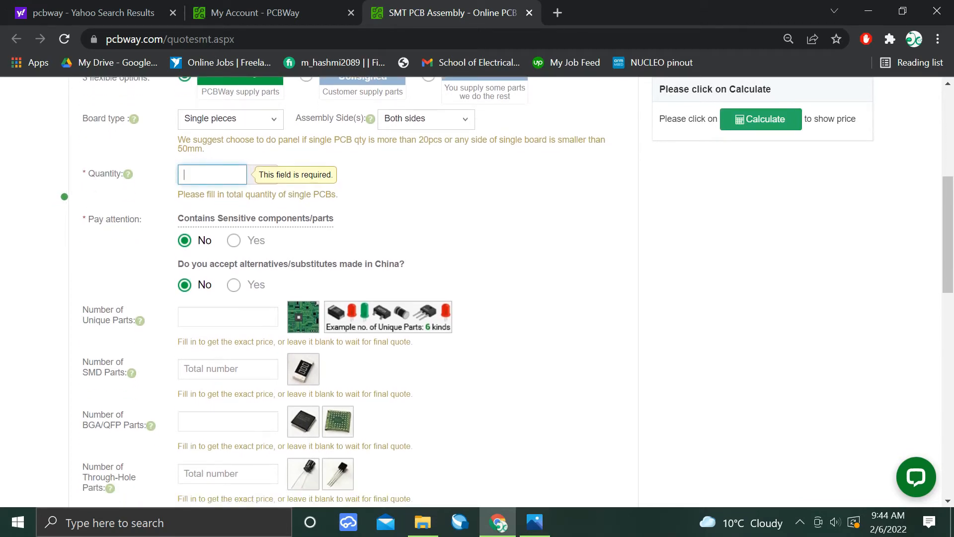
text(1)
click(65, 195)
scroll(82, 186, down, 1)
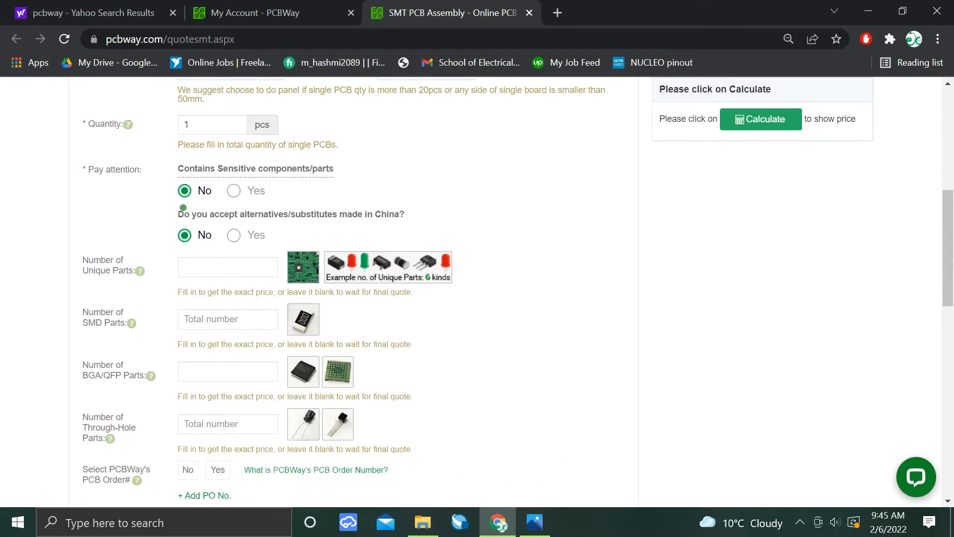
scroll(157, 246, down, 1)
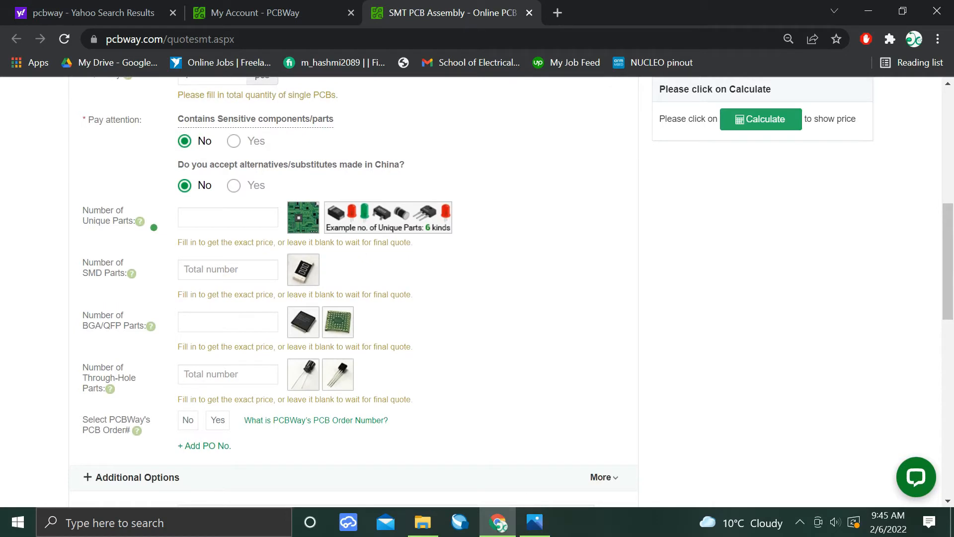
click(217, 213)
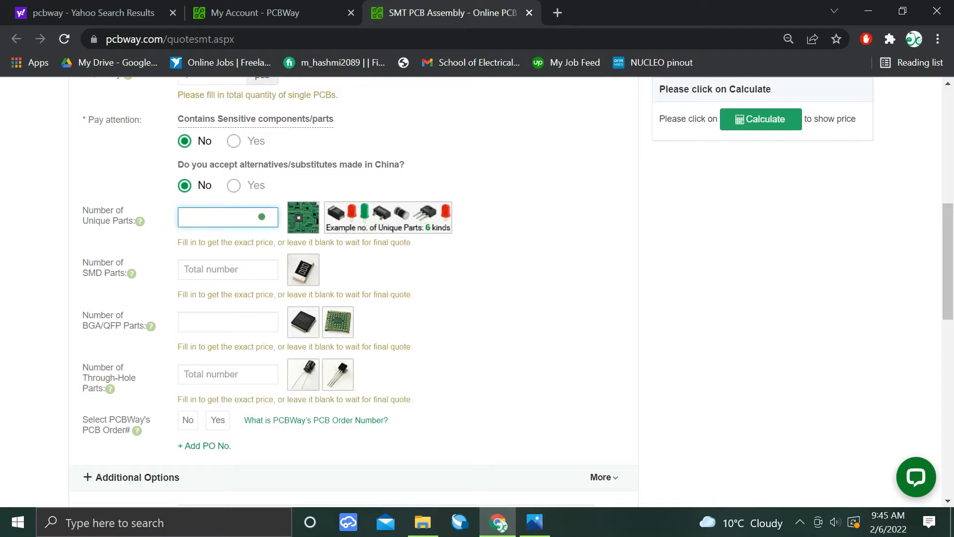
Open BOM_6-nixie driver board_2022-02-05.csv from the final files folder in Excel
click(423, 522)
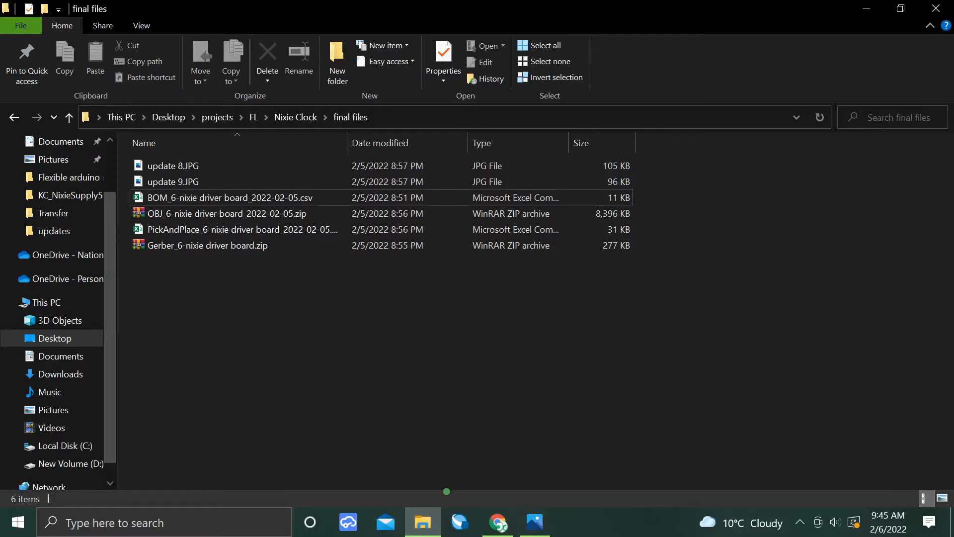
click(158, 198)
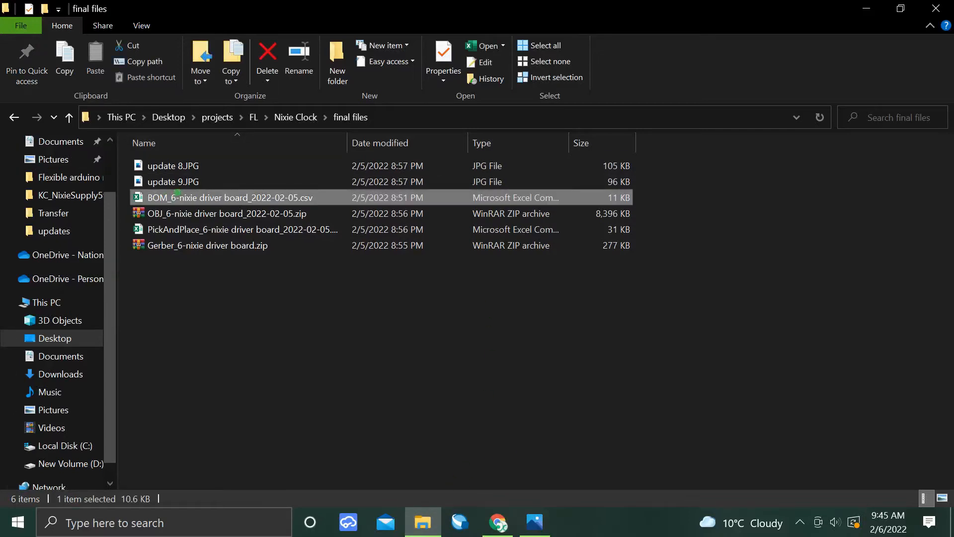
double_click(224, 198)
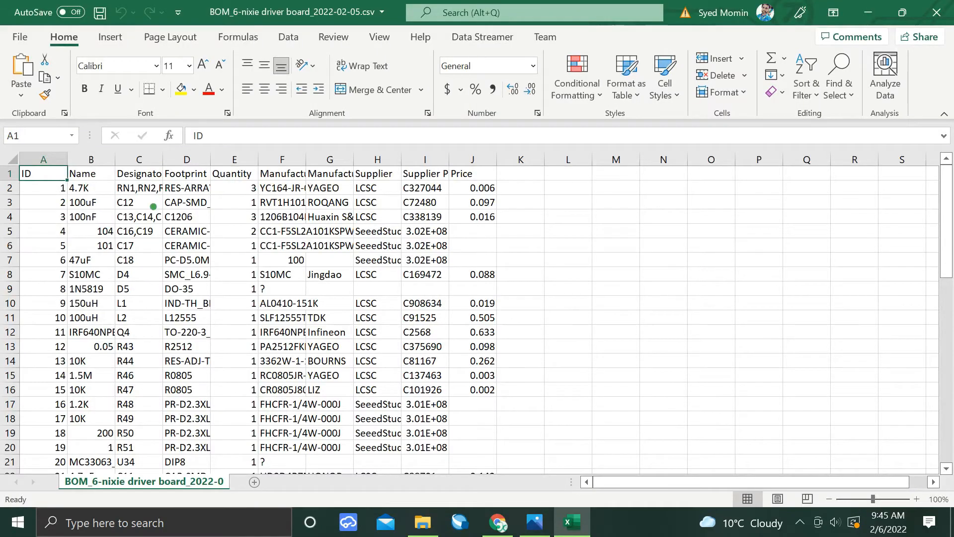
scroll(155, 208, down, 3)
scroll(161, 210, down, 2)
scroll(164, 212, down, 1)
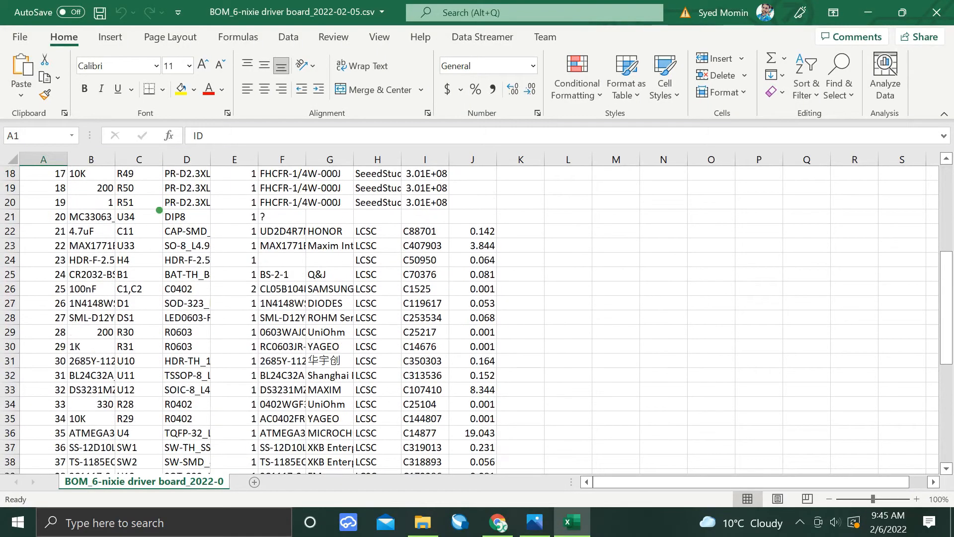
scroll(167, 214, down, 1)
scroll(168, 214, down, 3)
scroll(169, 214, down, 2)
scroll(178, 209, up, 1)
scroll(187, 203, up, 2)
scroll(188, 203, up, 3)
scroll(179, 202, up, 2)
scroll(164, 203, up, 2)
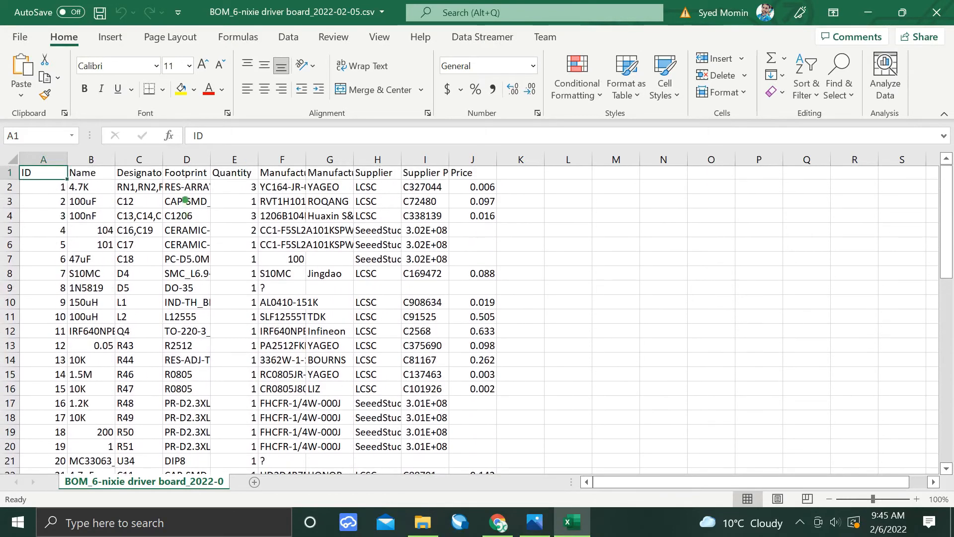
scroll(153, 204, up, 1)
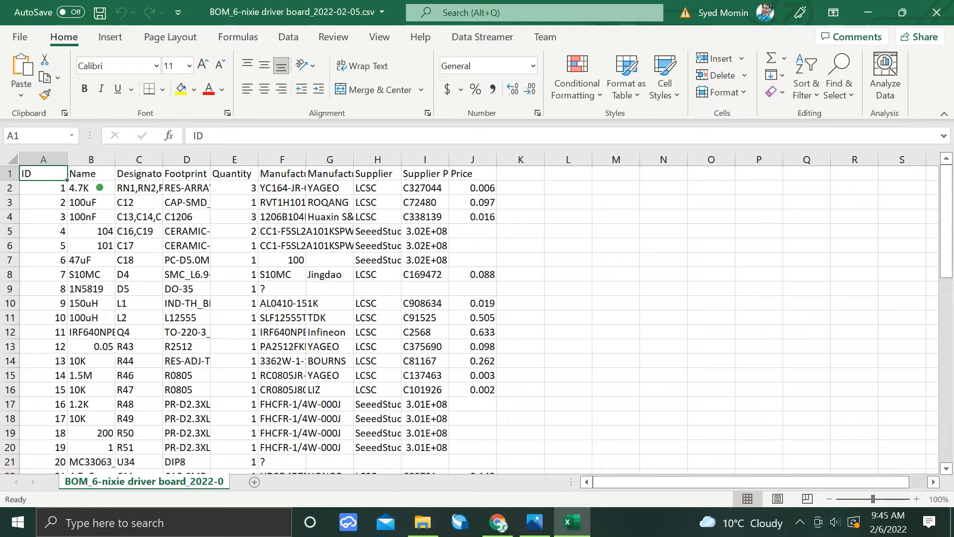
Review the BOM part rows in Excel, checking entries such as L1, Q4 and the CR2032 battery
mouse_move(93, 188)
mouse_down()
mouse_move(179, 188)
mouse_move(134, 223)
mouse_move(134, 246)
mouse_up()
scroll(139, 216, down, 1)
scroll(142, 247, down, 2)
scroll(142, 217, down, 3)
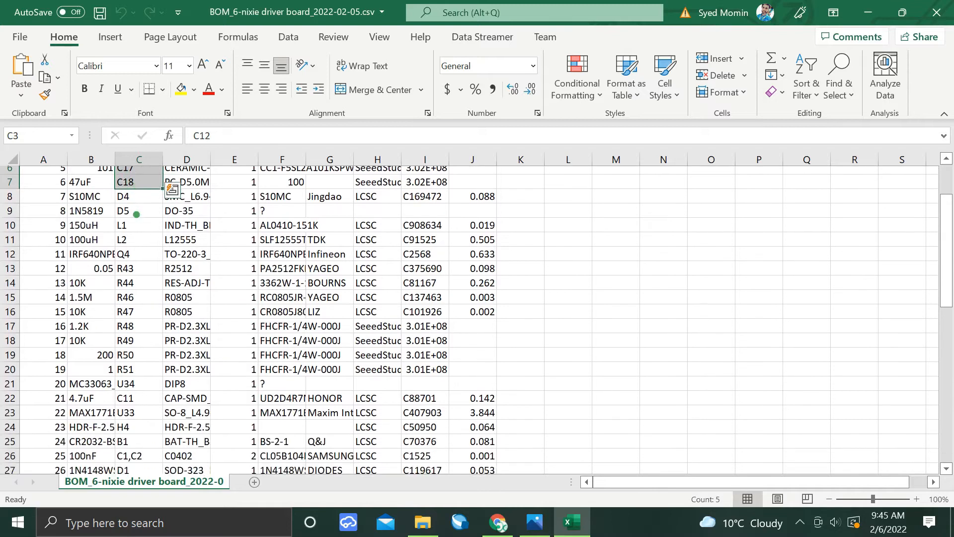
drag(139, 188, 139, 202)
click(129, 216)
scroll(129, 217, down, 2)
click(128, 216)
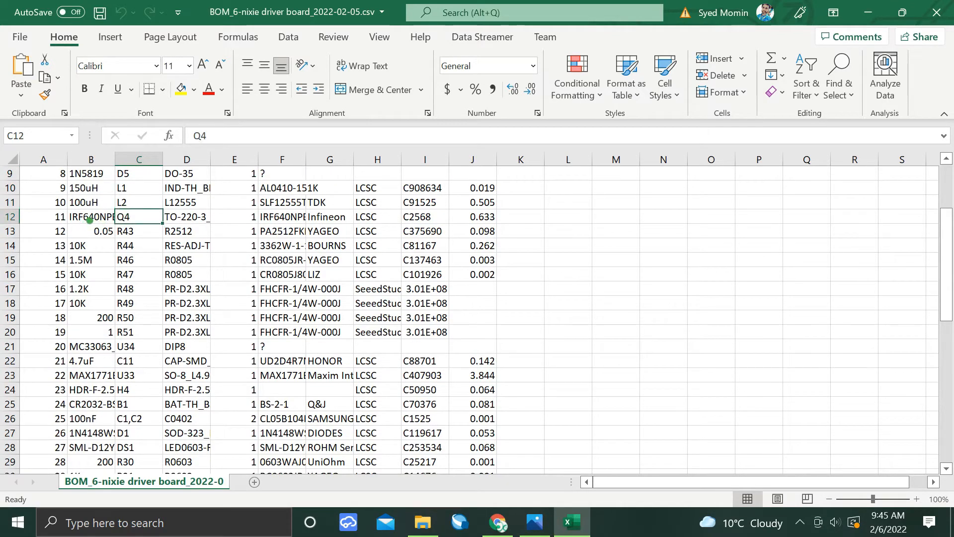
scroll(121, 217, down, 3)
scroll(121, 212, up, 2)
scroll(129, 217, down, 1)
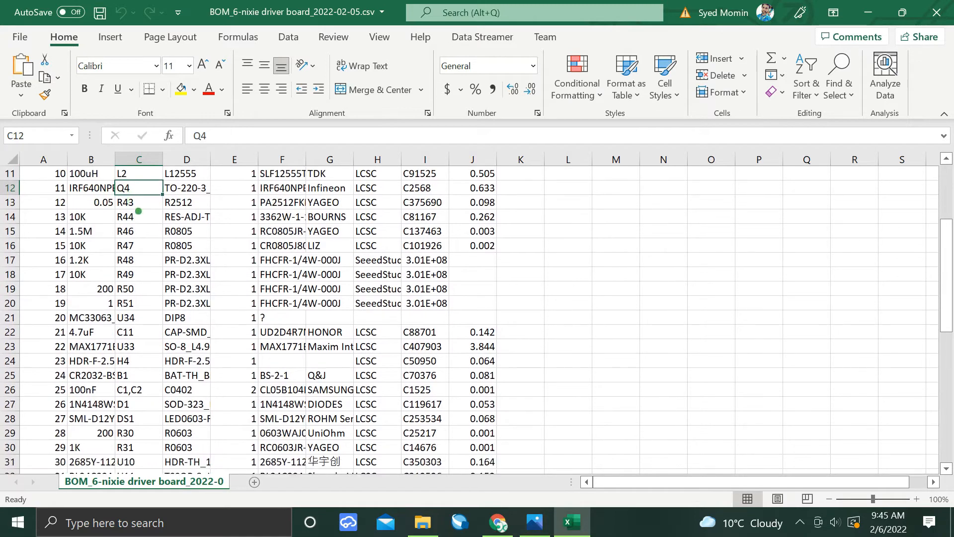
drag(128, 202, 118, 287)
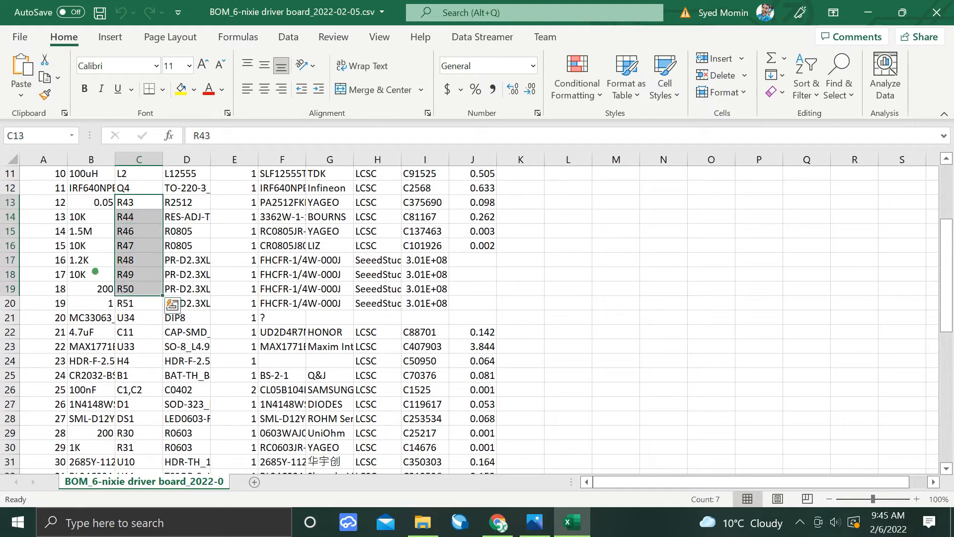
scroll(95, 272, down, 4)
scroll(112, 254, down, 2)
scroll(120, 224, down, 2)
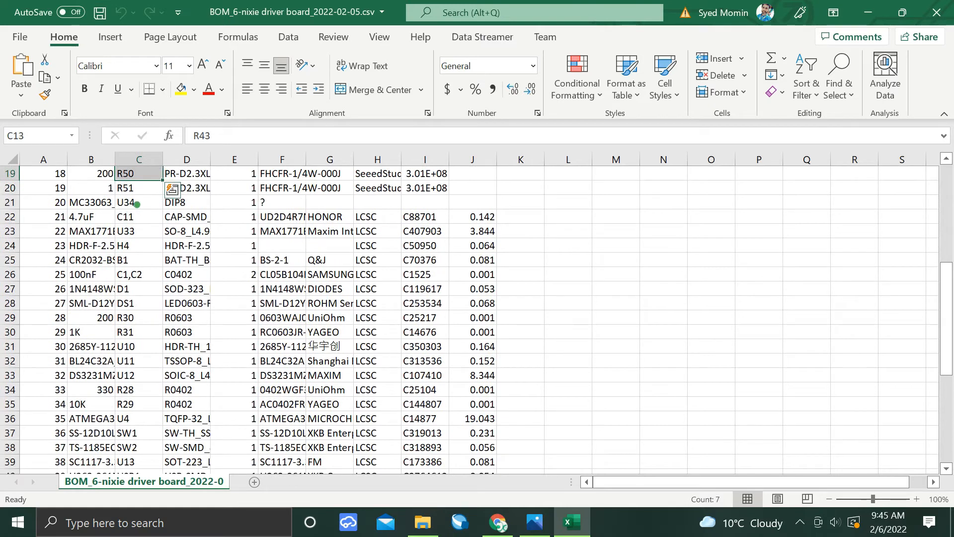
drag(97, 203, 136, 202)
scroll(131, 205, down, 1)
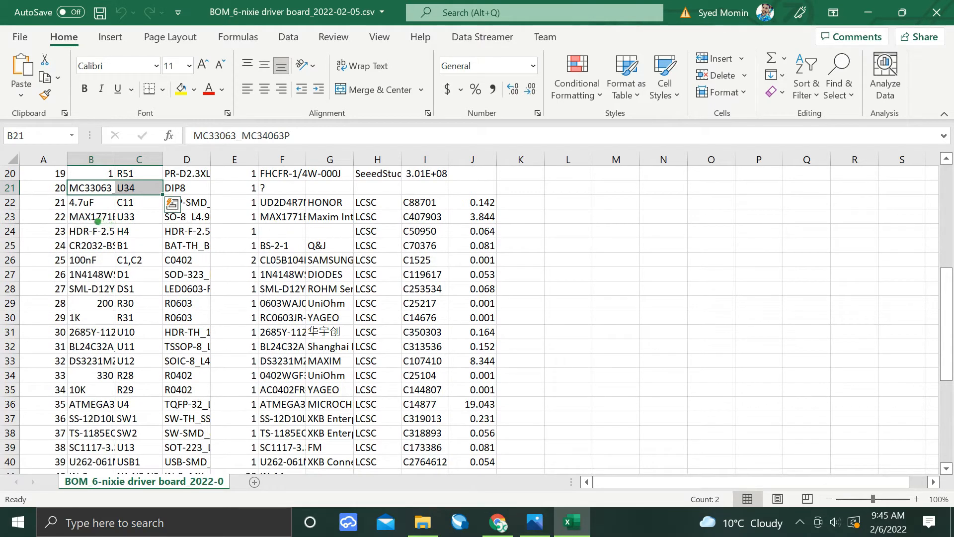
scroll(99, 222, down, 1)
scroll(99, 222, down, 1)
scroll(98, 221, down, 1)
scroll(105, 222, down, 1)
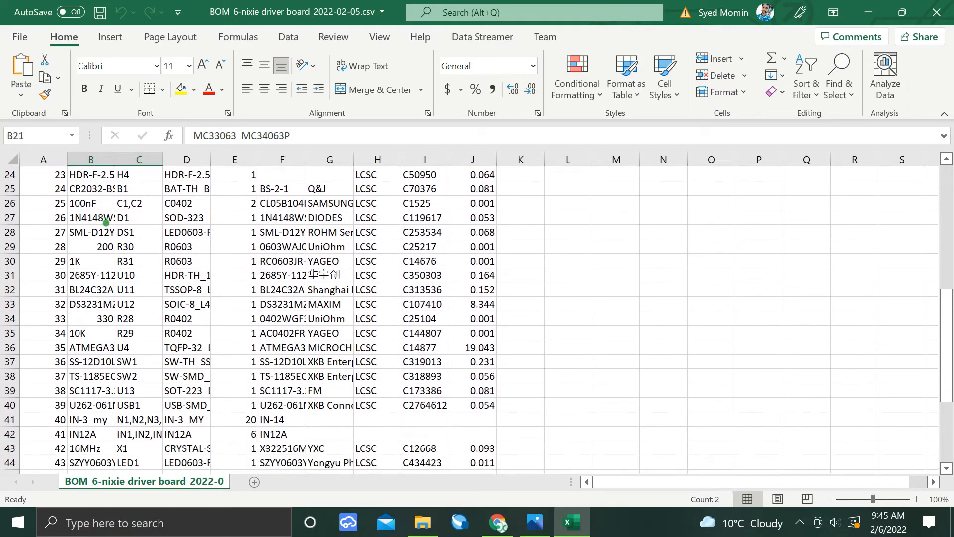
drag(90, 188, 187, 188)
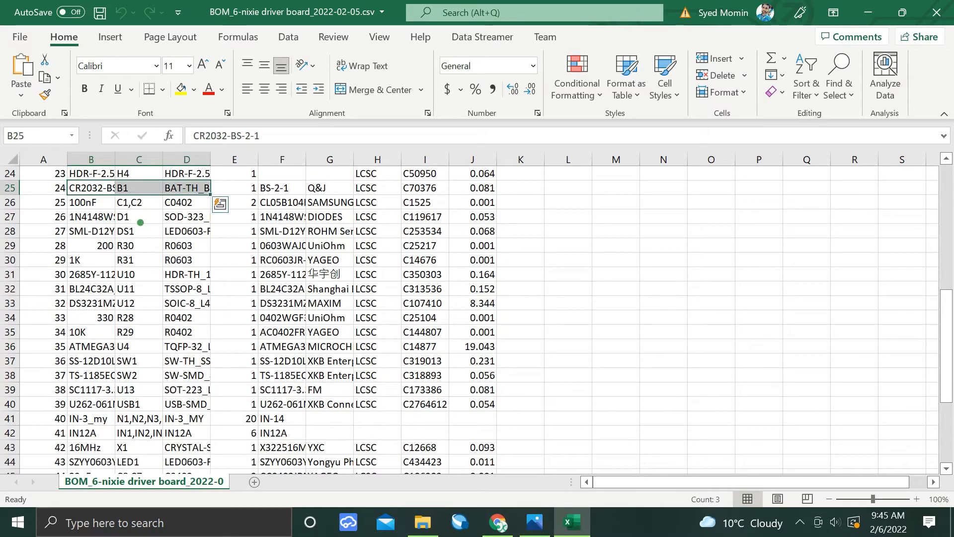
scroll(115, 231, down, 1)
scroll(114, 231, down, 1)
scroll(114, 231, down, 1)
scroll(112, 230, down, 1)
scroll(112, 230, down, 1)
scroll(112, 231, down, 1)
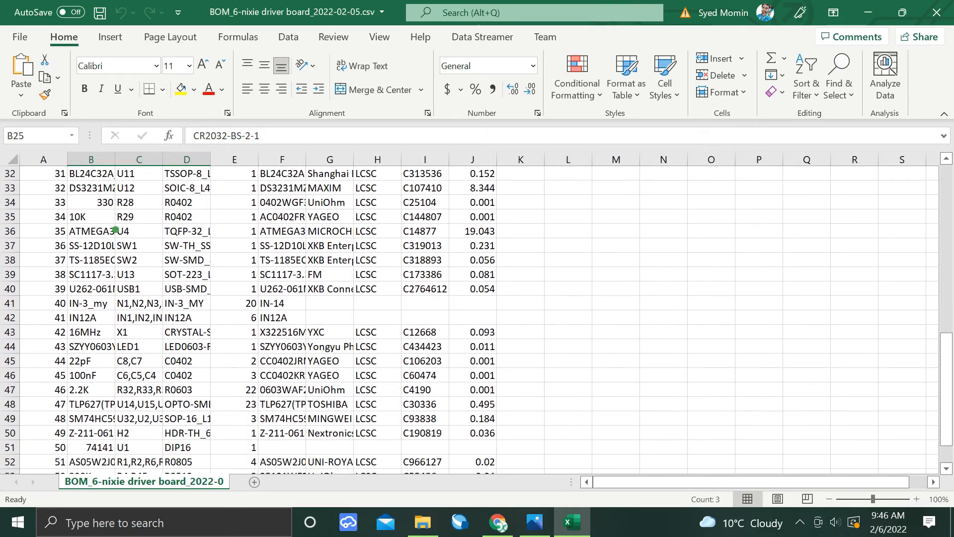
drag(91, 246, 134, 260)
scroll(113, 247, down, 1)
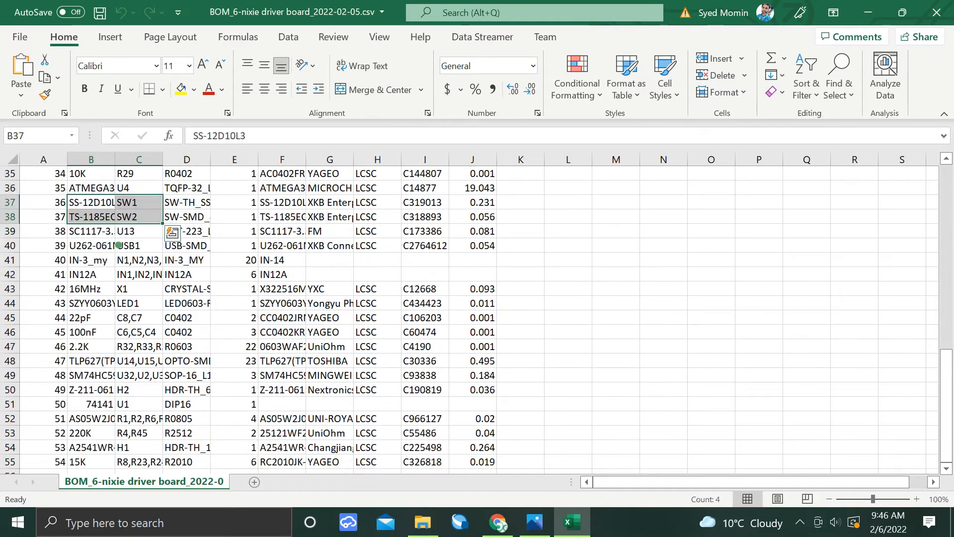
scroll(113, 247, down, 2)
scroll(114, 245, down, 1)
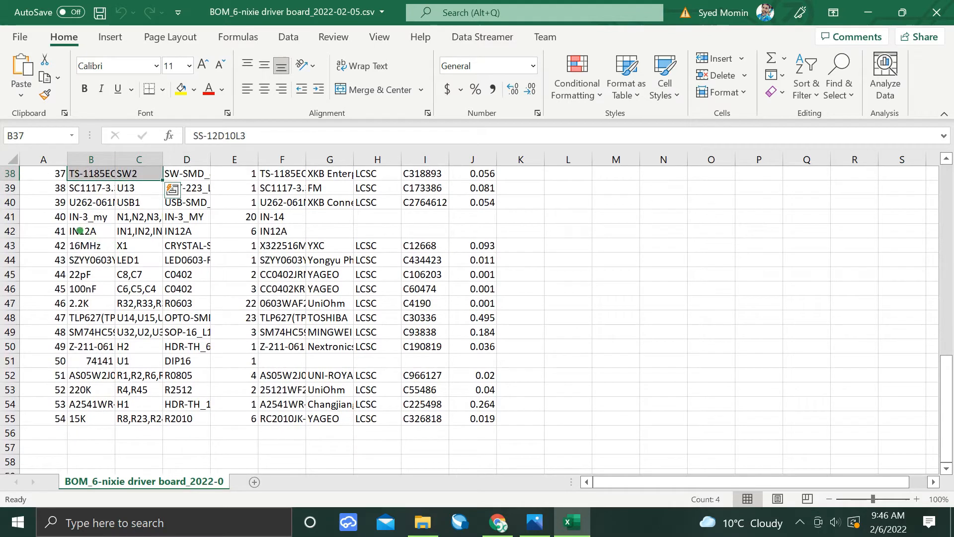
scroll(106, 243, down, 1)
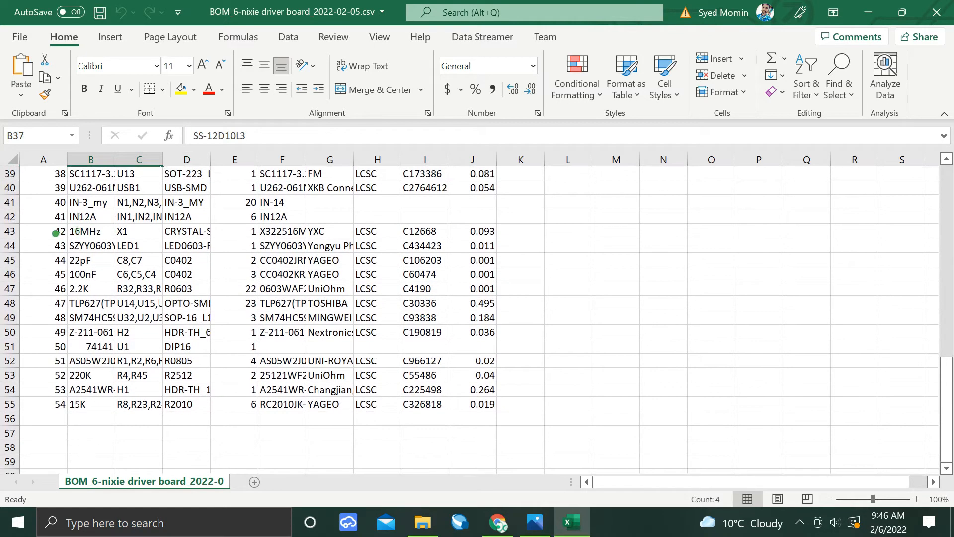
scroll(58, 231, down, 1)
drag(82, 217, 186, 217)
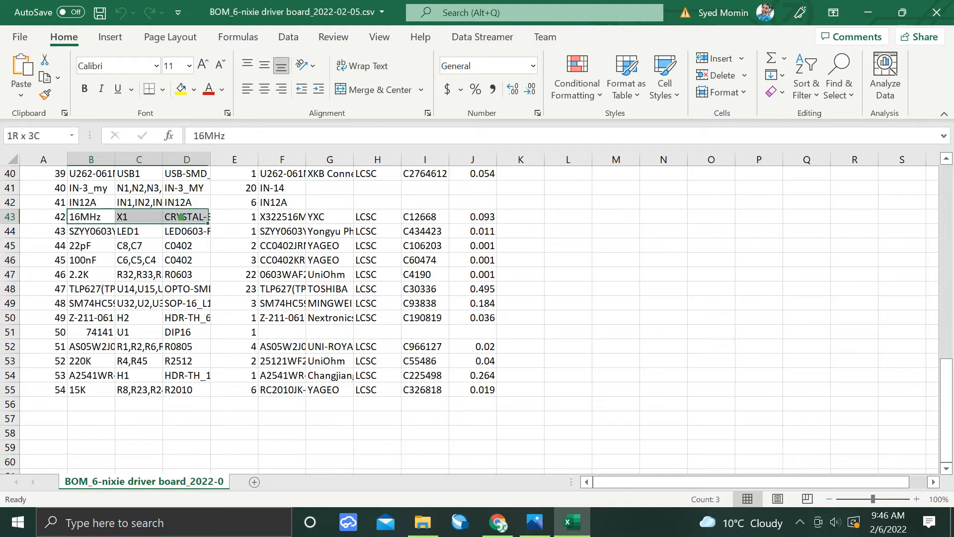
scroll(103, 240, down, 1)
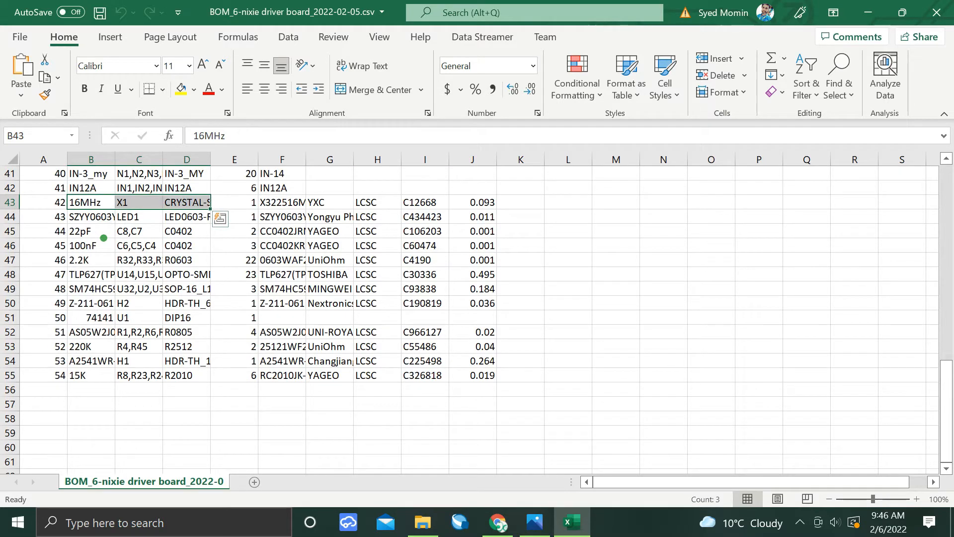
scroll(103, 237, down, 1)
scroll(95, 223, down, 1)
scroll(95, 223, down, 1)
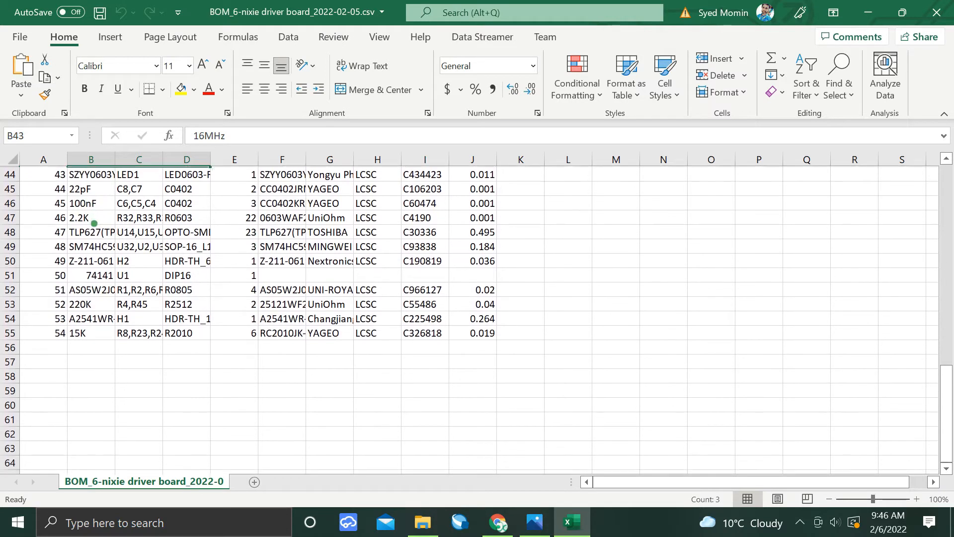
scroll(95, 223, down, 1)
scroll(95, 223, down, 1)
scroll(95, 223, down, 1)
drag(91, 216, 186, 216)
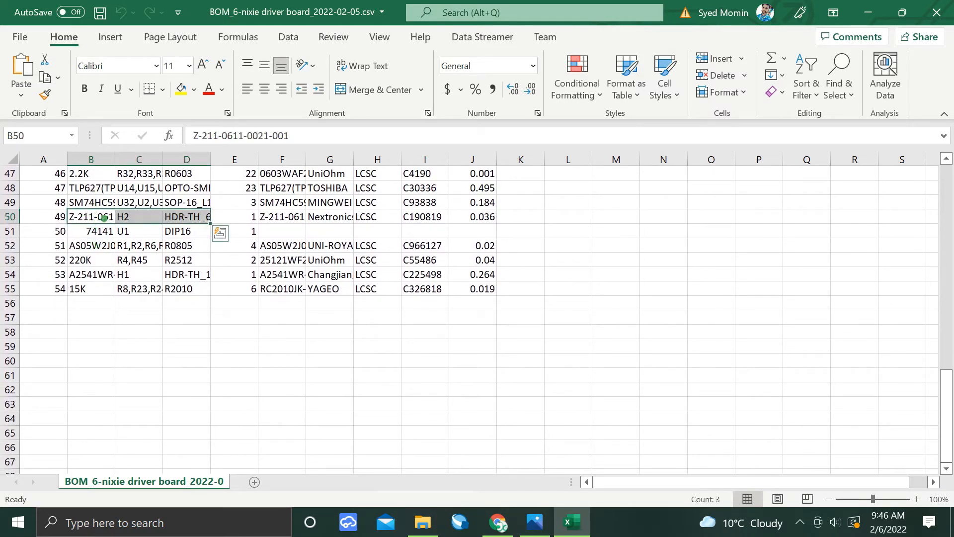
scroll(60, 231, down, 1)
scroll(88, 234, down, 1)
scroll(88, 234, up, 1)
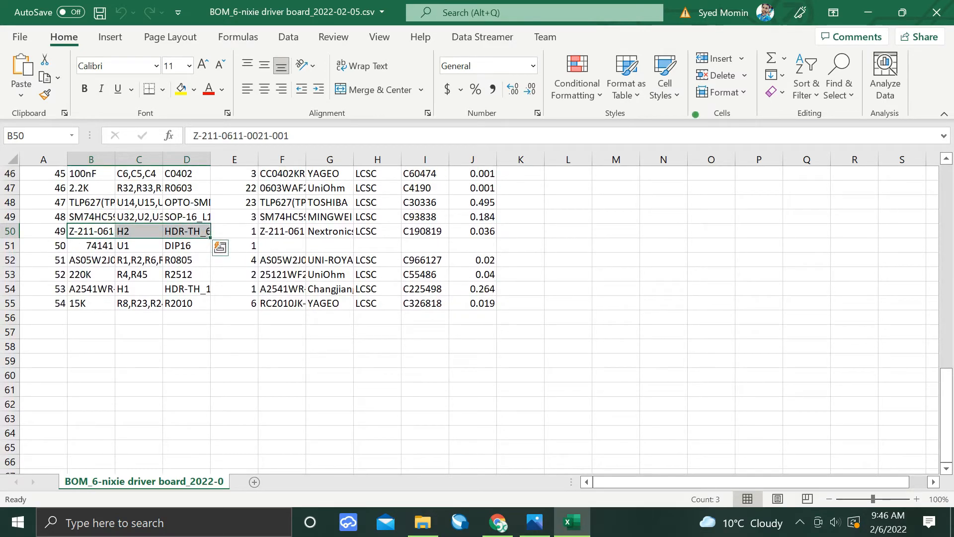
Enter 11 as Number of Unique Parts on the PCBWay quote, then return to the BOM spreadsheet
click(868, 12)
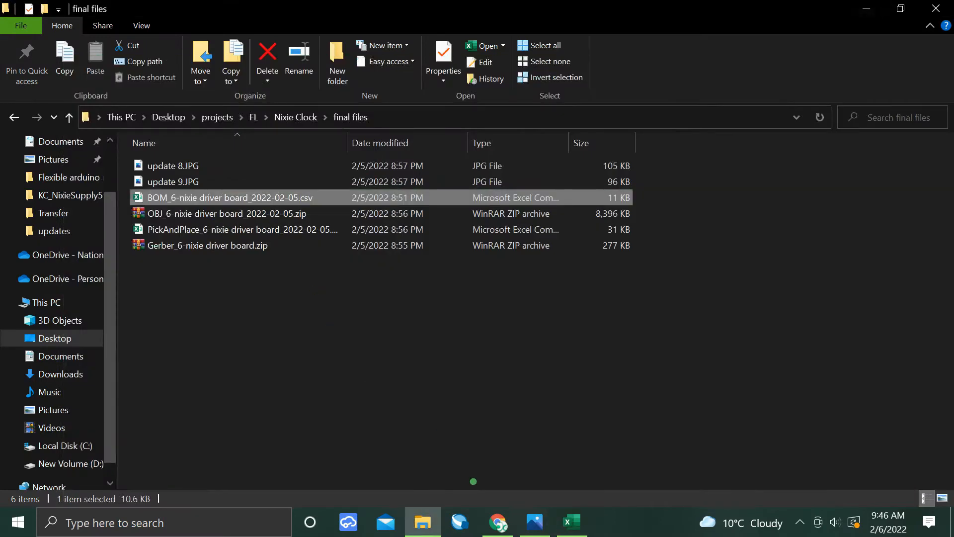
click(498, 522)
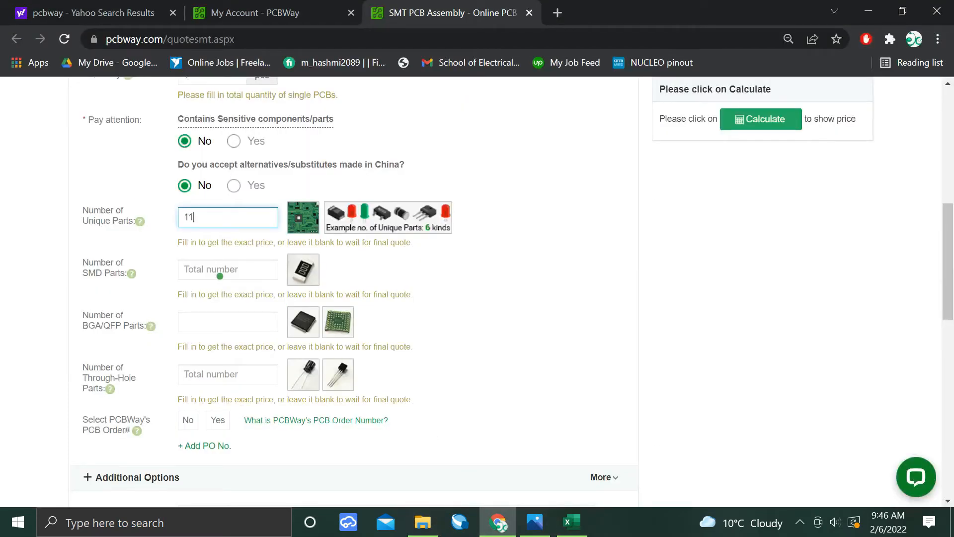
click(221, 273)
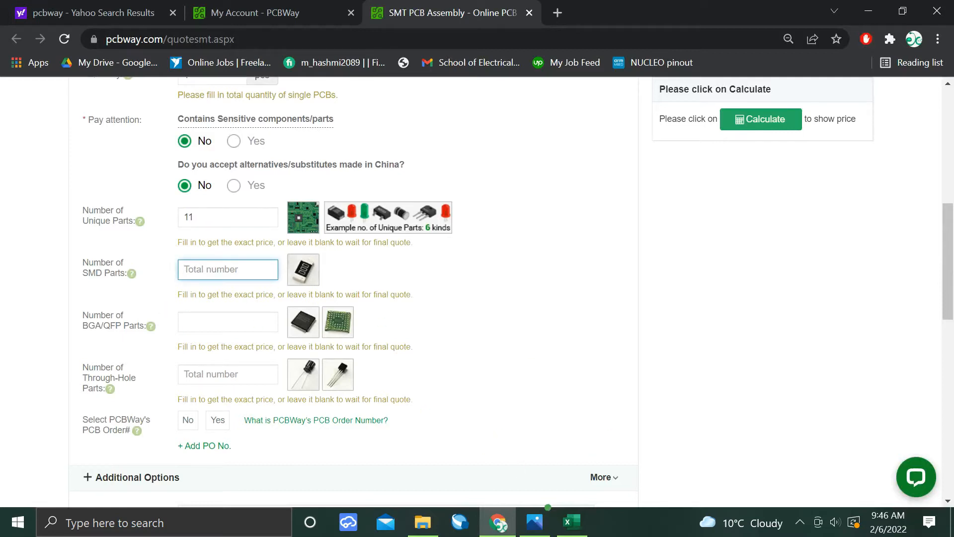
click(569, 523)
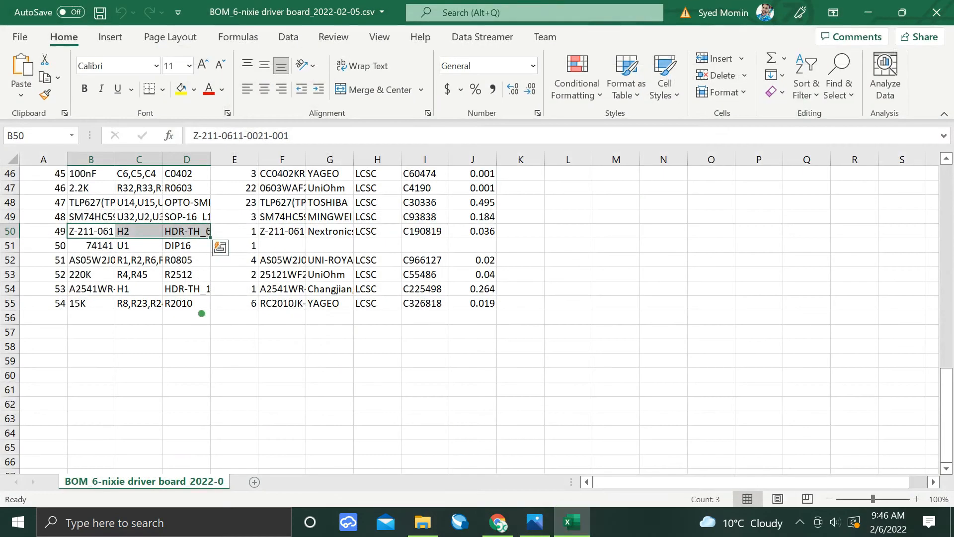
scroll(201, 313, up, 2)
scroll(138, 298, up, 2)
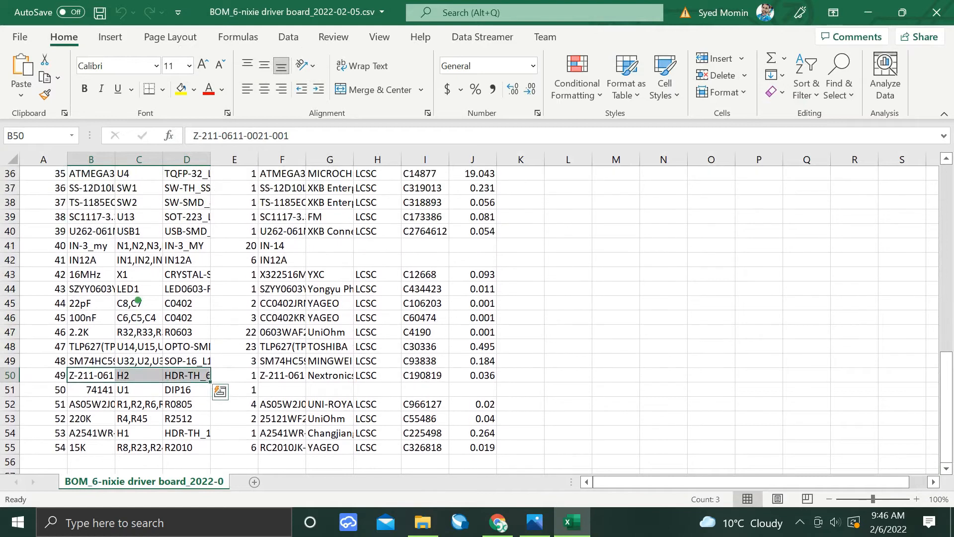
scroll(138, 298, up, 2)
scroll(138, 298, up, 1)
scroll(138, 301, up, 2)
scroll(138, 301, up, 2)
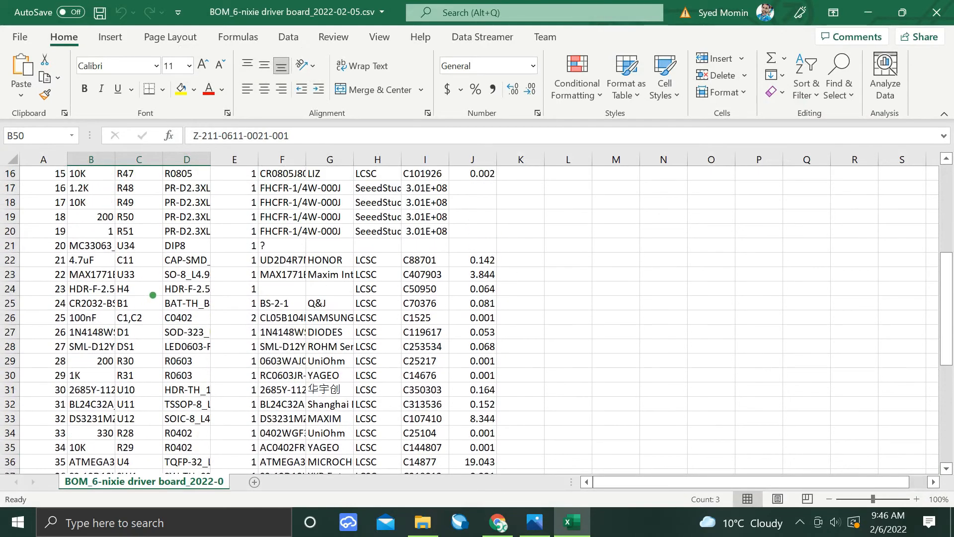
scroll(138, 301, up, 2)
scroll(156, 289, up, 1)
scroll(157, 289, up, 2)
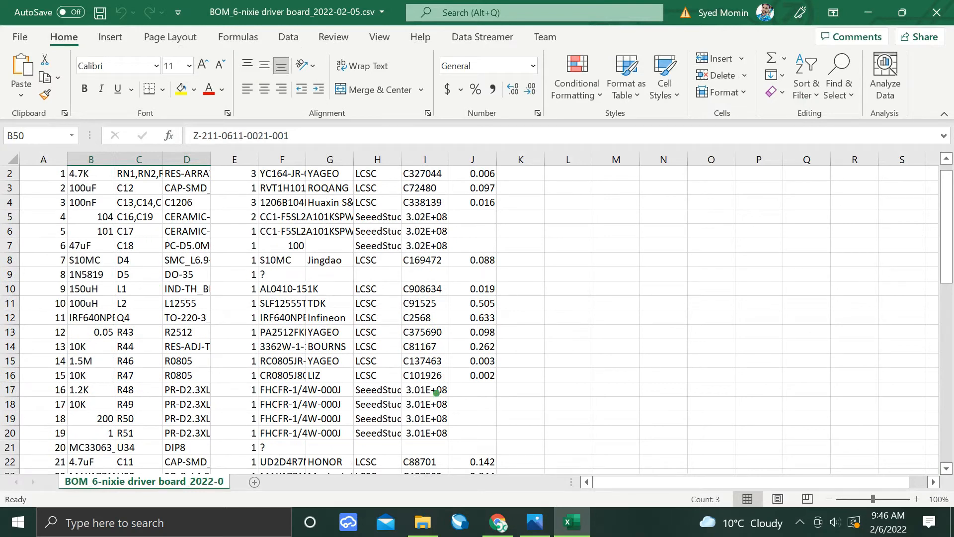
Open the PickAndPlace csv from the final files folder in Excel to count components
click(422, 523)
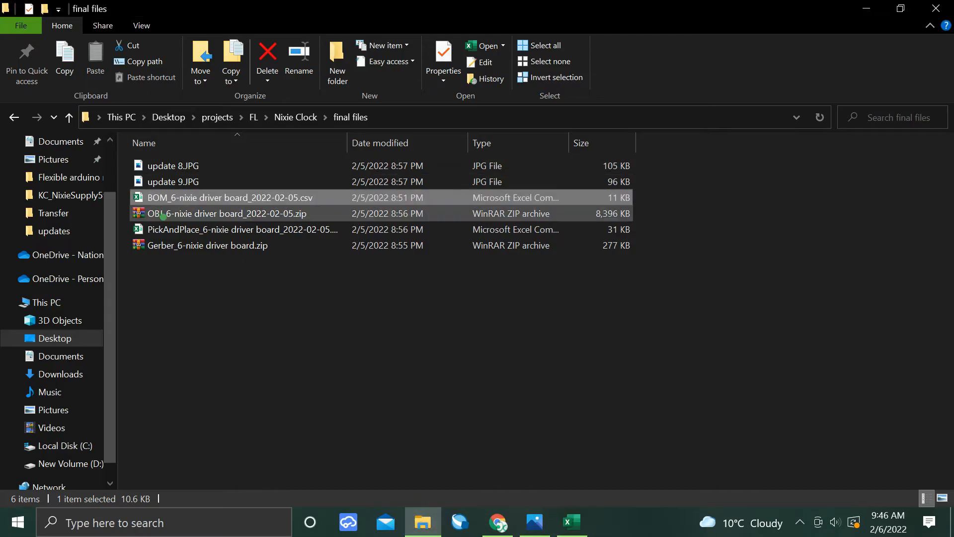
click(165, 229)
key(alt+Tab)
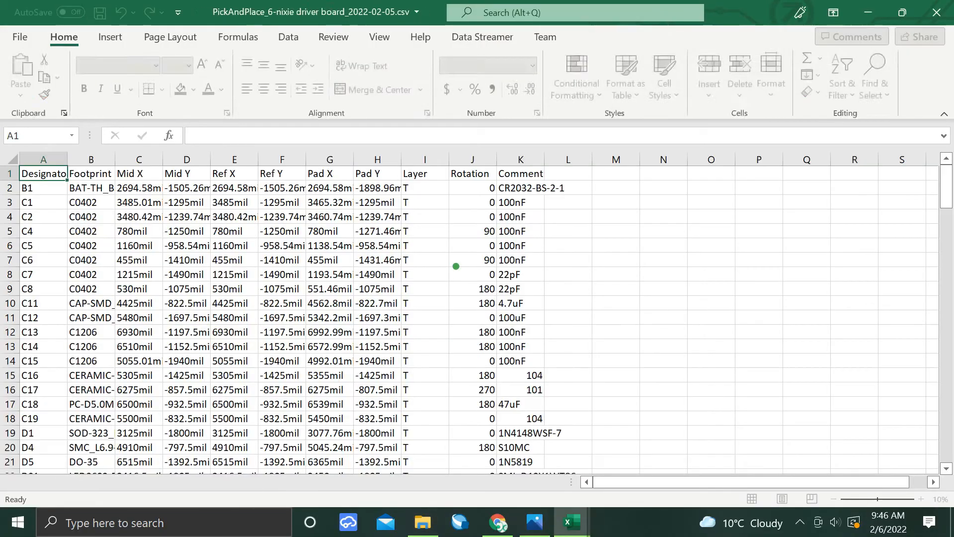
scroll(200, 233, down, 2)
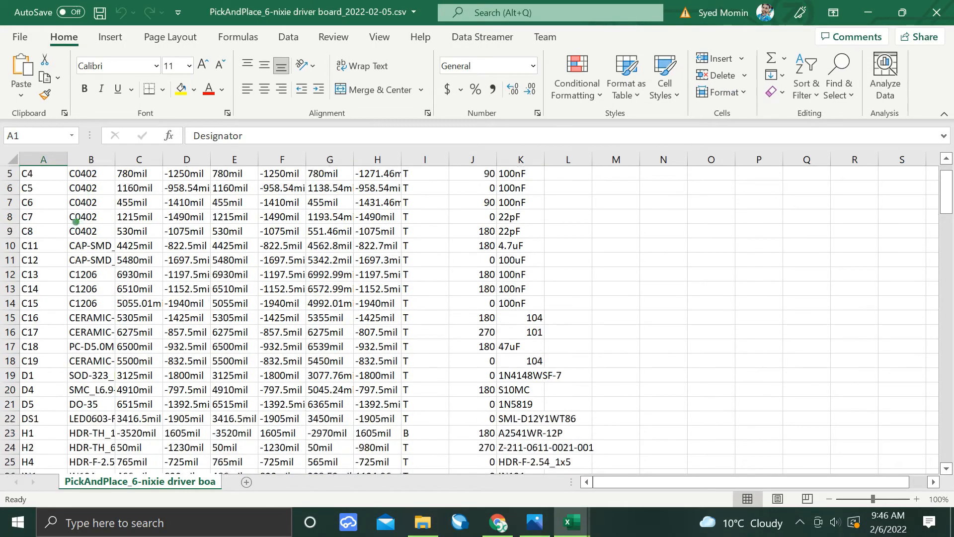
scroll(200, 233, down, 1)
drag(945, 201, 946, 447)
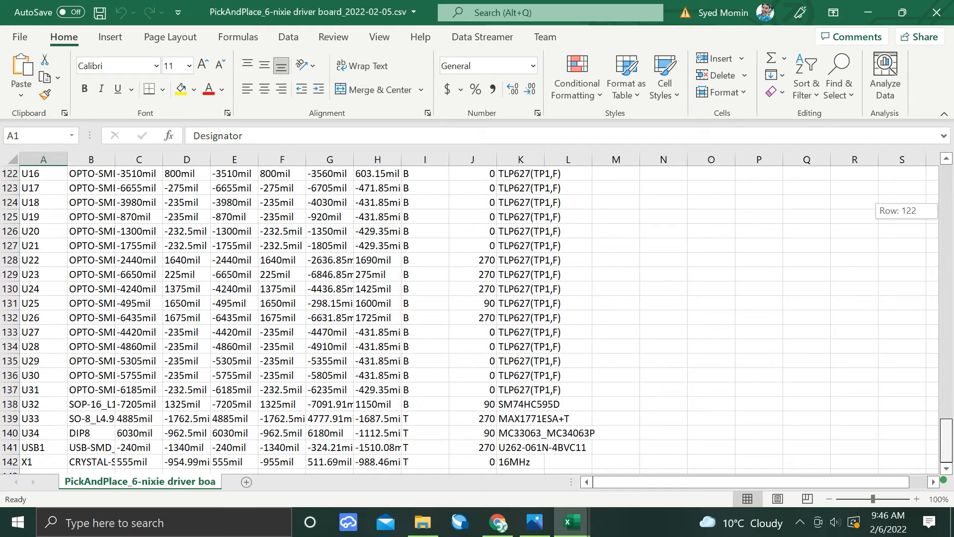
scroll(374, 426, down, 2)
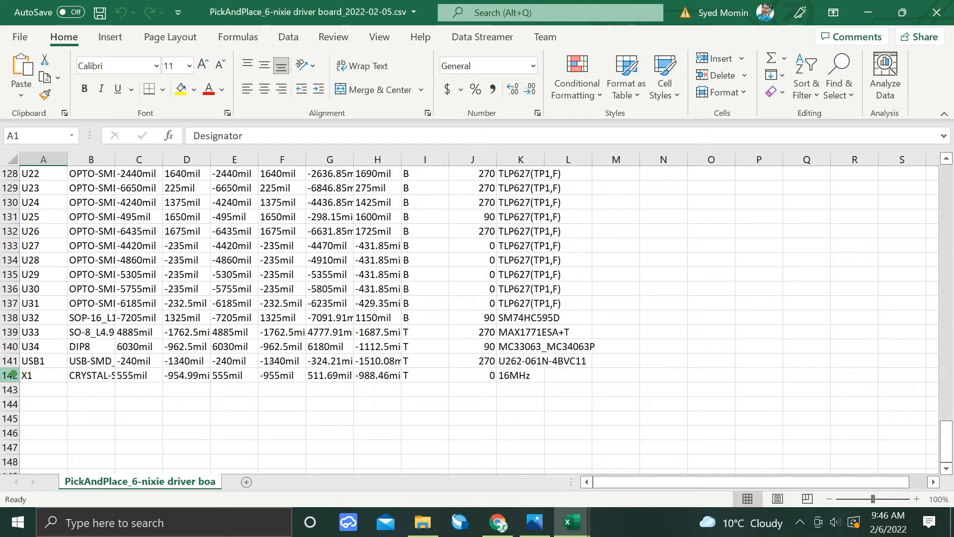
scroll(96, 365, up, 3)
scroll(75, 333, up, 3)
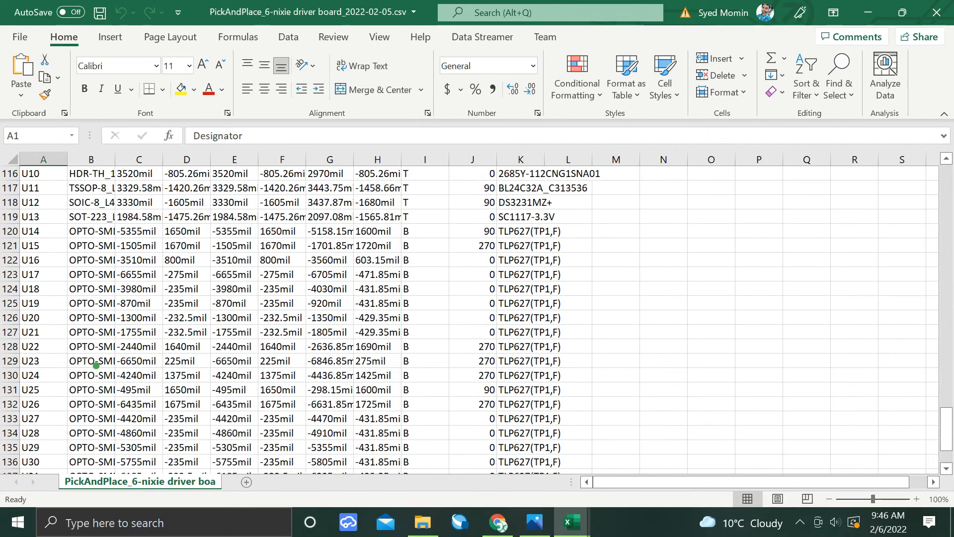
scroll(72, 332, up, 1)
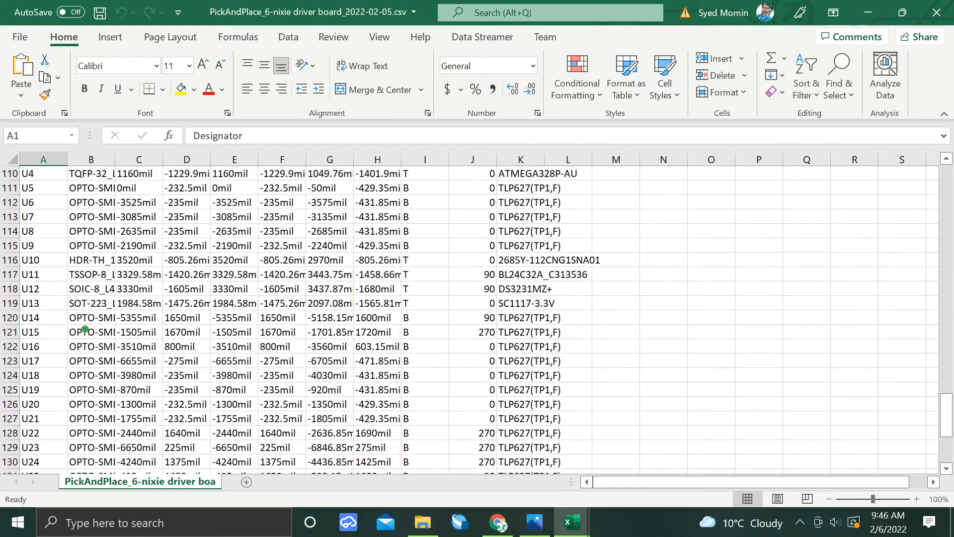
scroll(24, 319, up, 1)
scroll(25, 319, up, 1)
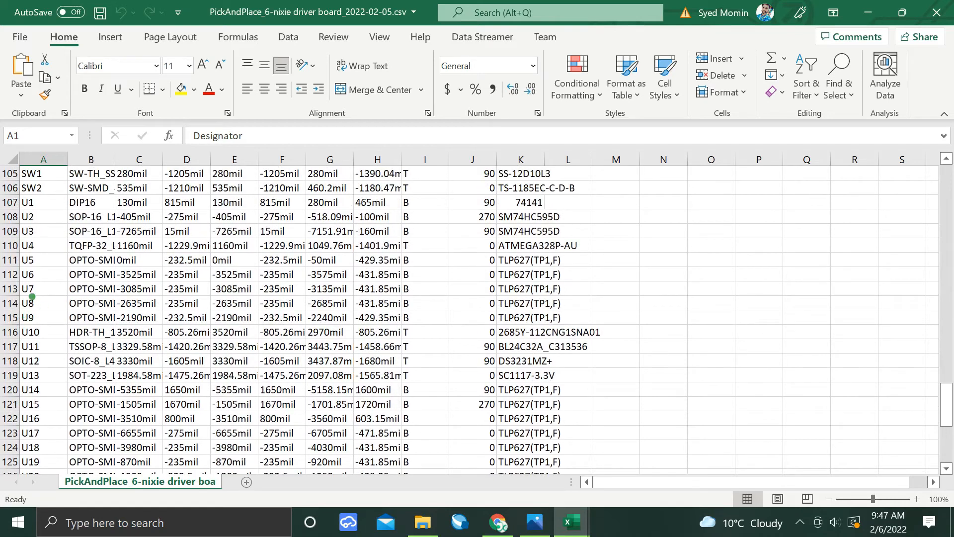
scroll(199, 282, up, 1)
Enter 110 SMD parts, 1 BGA/QFP part and 30 through-hole parts on the assembly quote
click(498, 522)
click(227, 268)
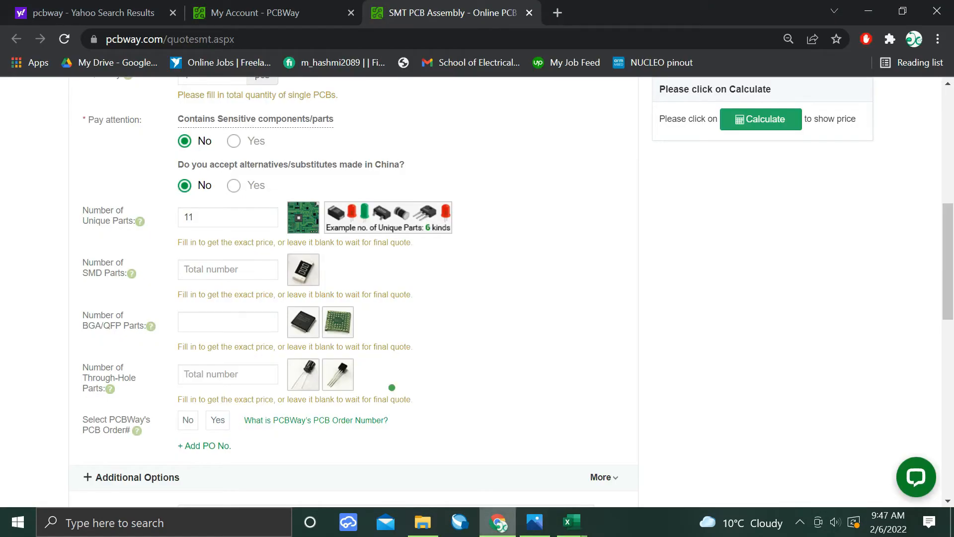
text(110)
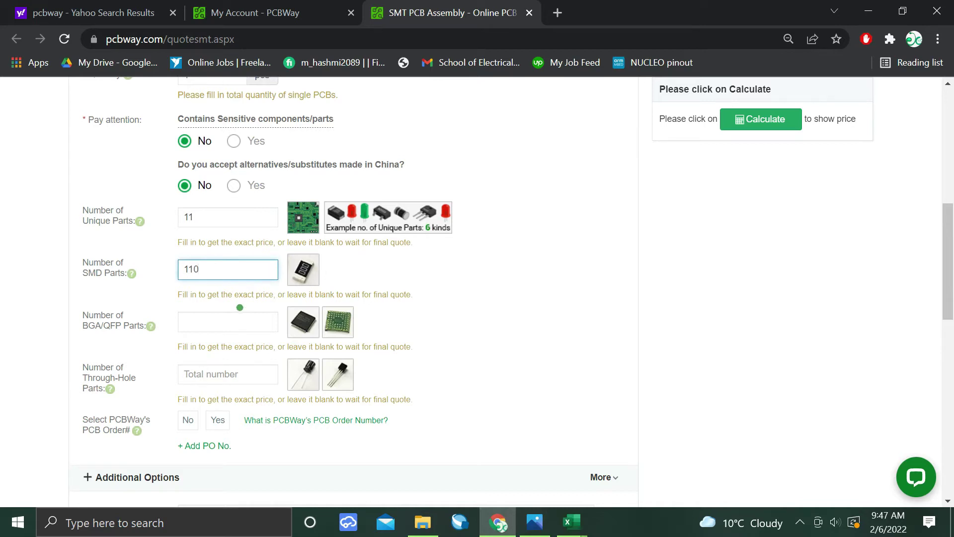
click(202, 322)
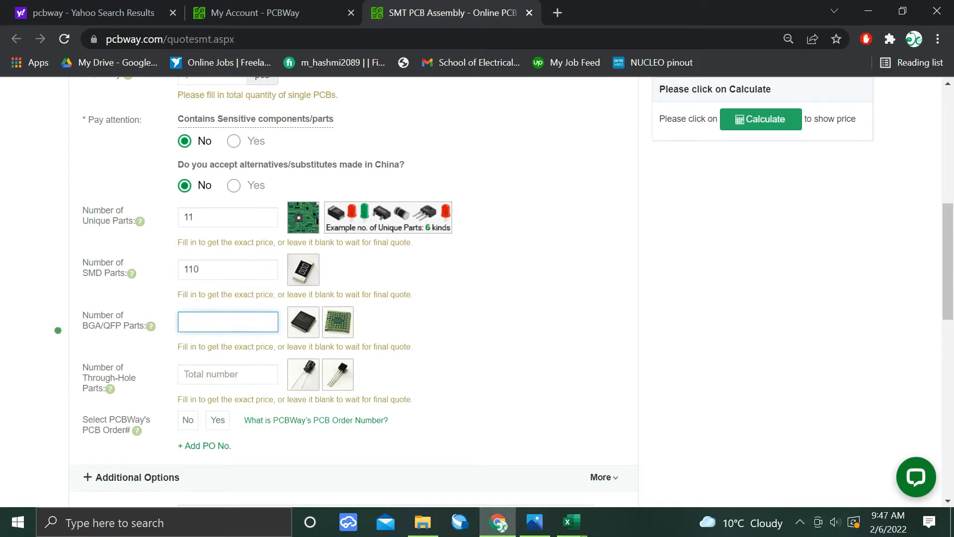
scroll(56, 328, down, 1)
text(1)
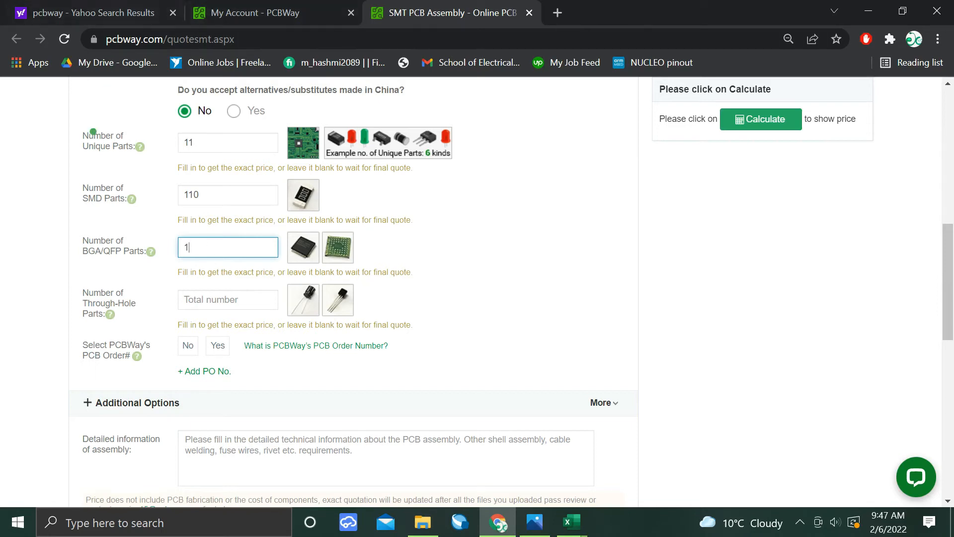
click(35, 257)
scroll(37, 258, down, 1)
click(227, 225)
scroll(224, 224, up, 2)
double_click(190, 219)
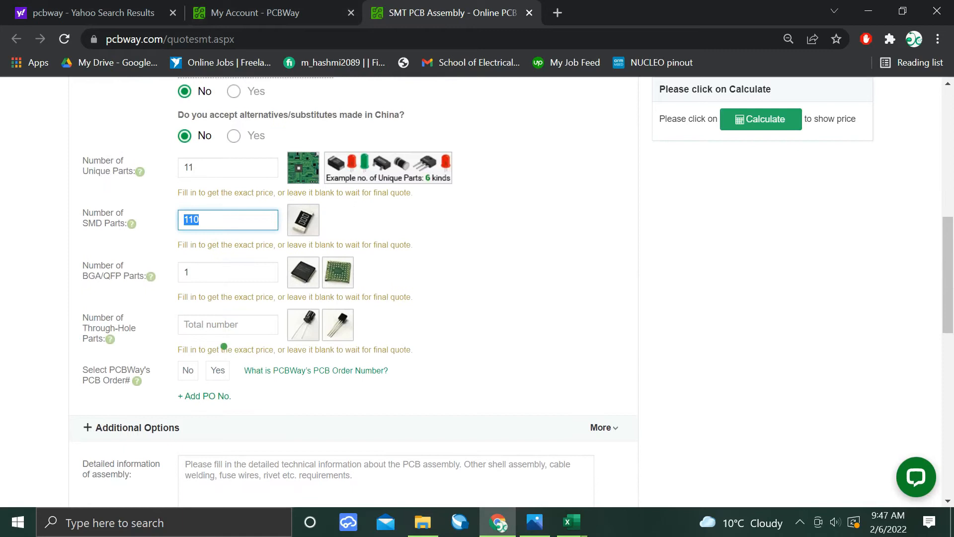
click(215, 326)
scroll(221, 321, down, 1)
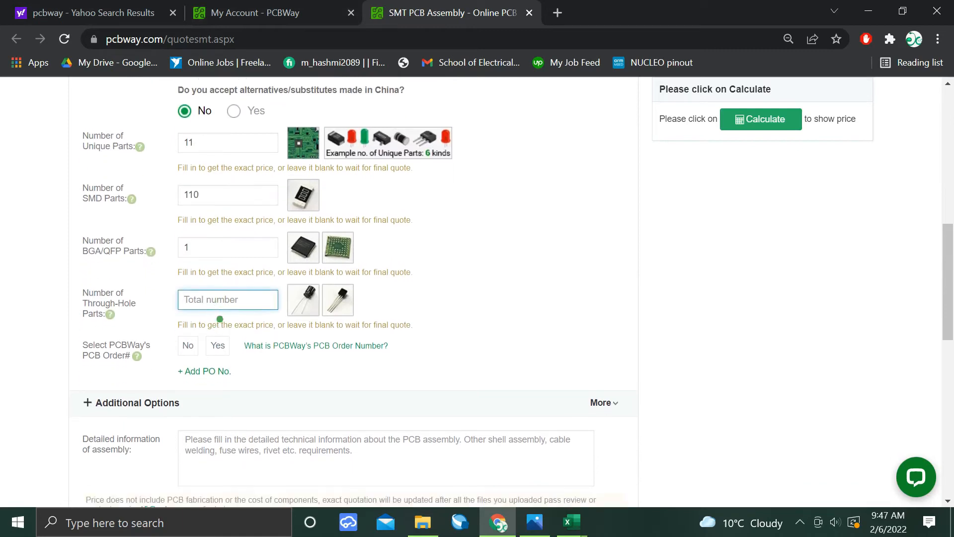
text(30)
scroll(223, 314, down, 1)
scroll(222, 298, down, 1)
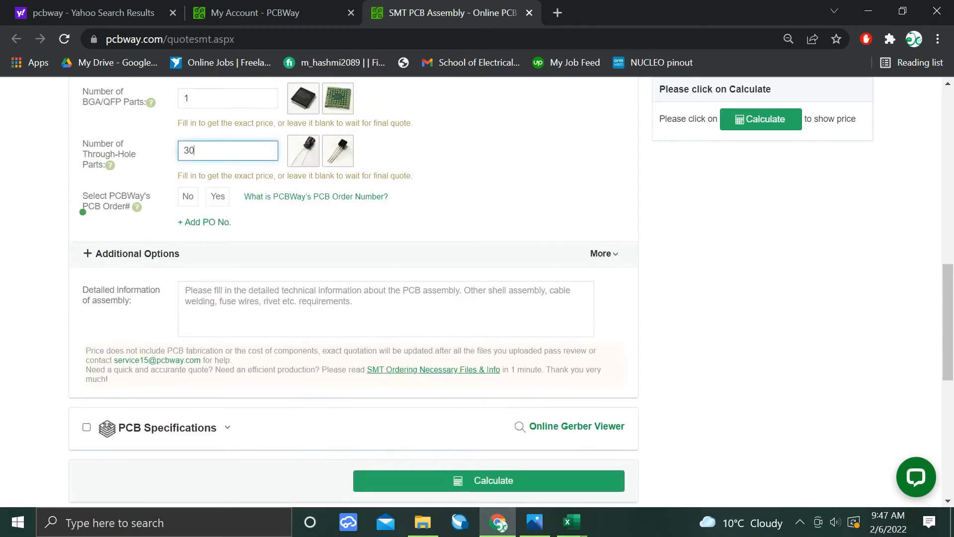
Mark no existing PCB order and include PCB specifications in the quote
click(188, 197)
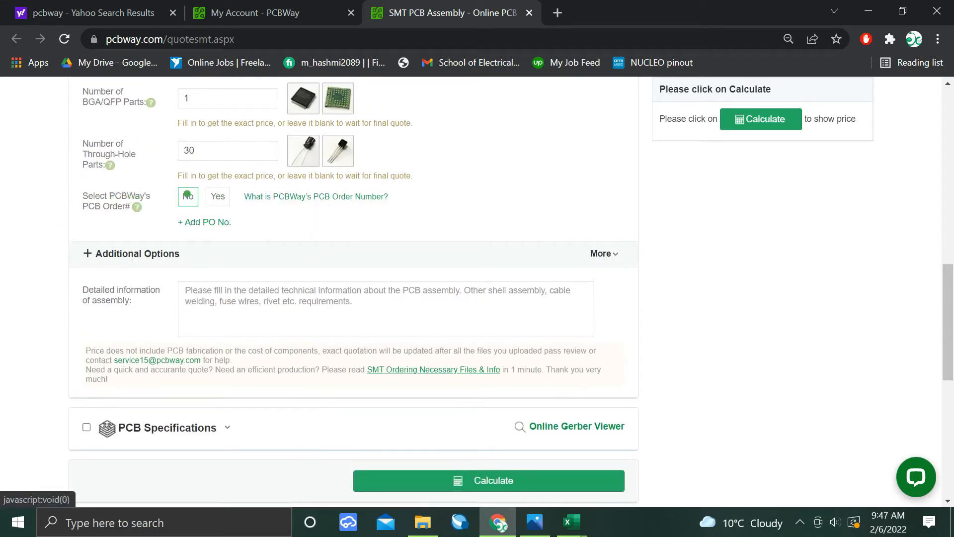
click(86, 427)
scroll(299, 336, down, 1)
scroll(299, 336, down, 1)
scroll(299, 335, down, 1)
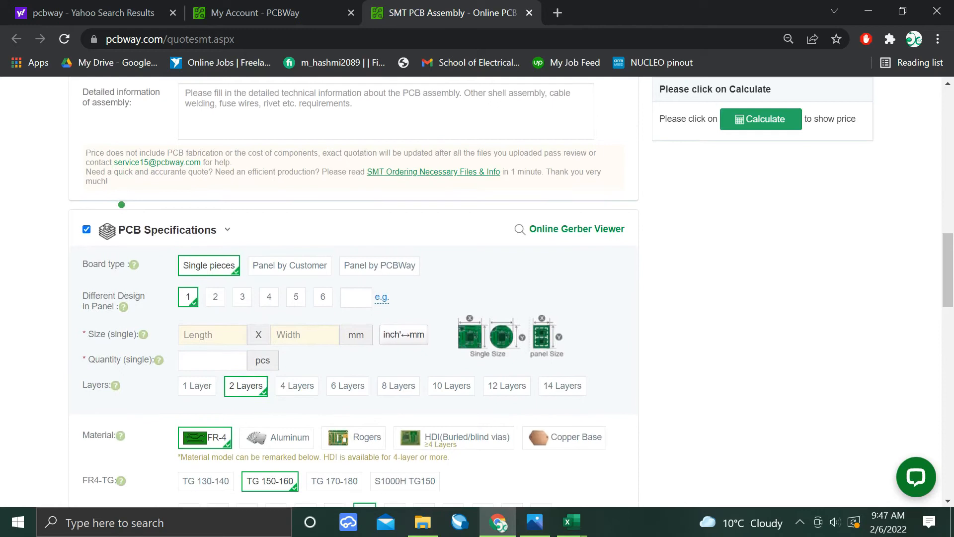
scroll(123, 202, down, 1)
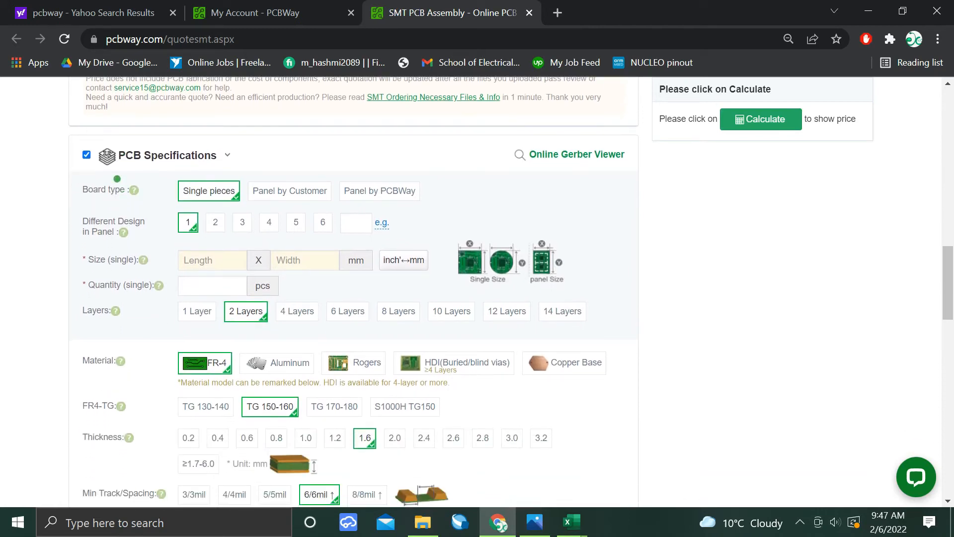
scroll(117, 178, up, 1)
scroll(148, 131, down, 1)
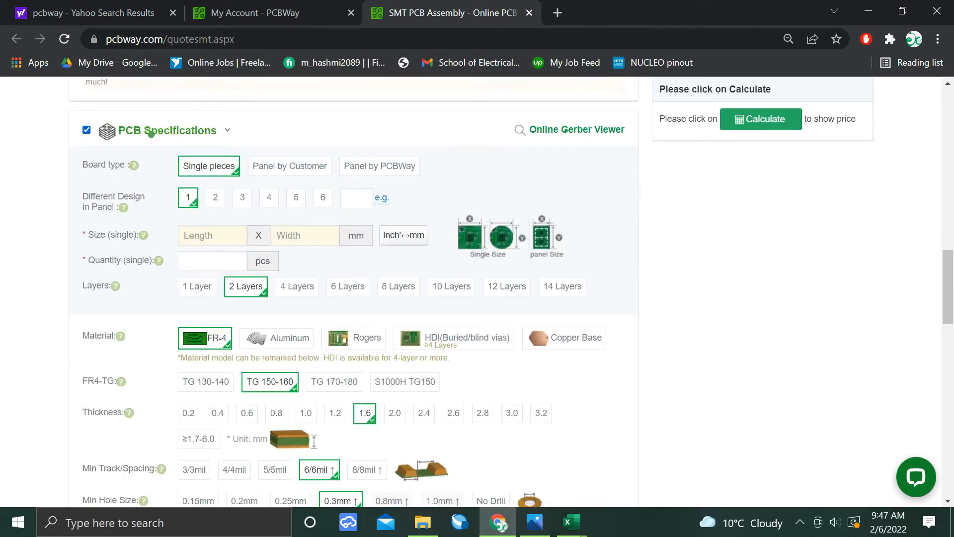
scroll(123, 202, down, 1)
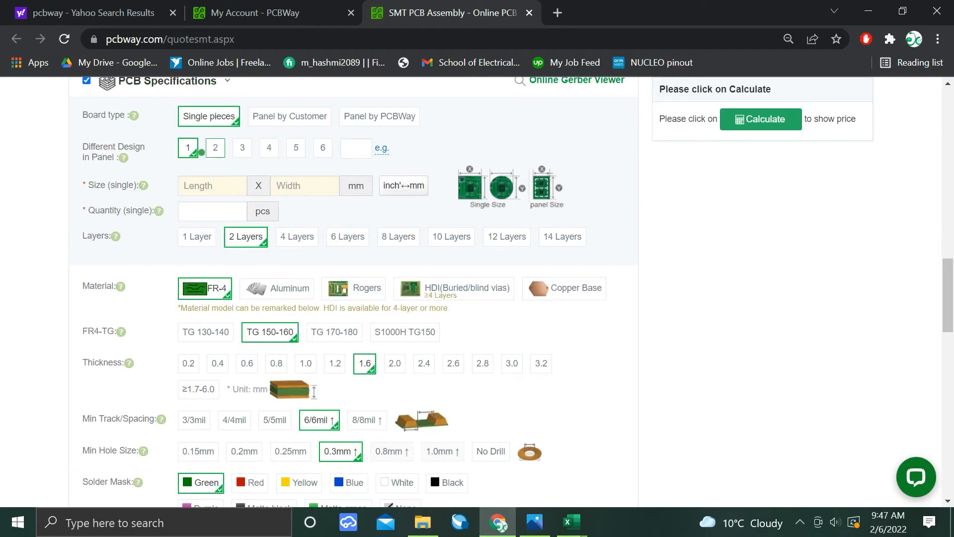
Enter a board size of 60 × 35 mm and choose a quantity of 5 boards
click(193, 184)
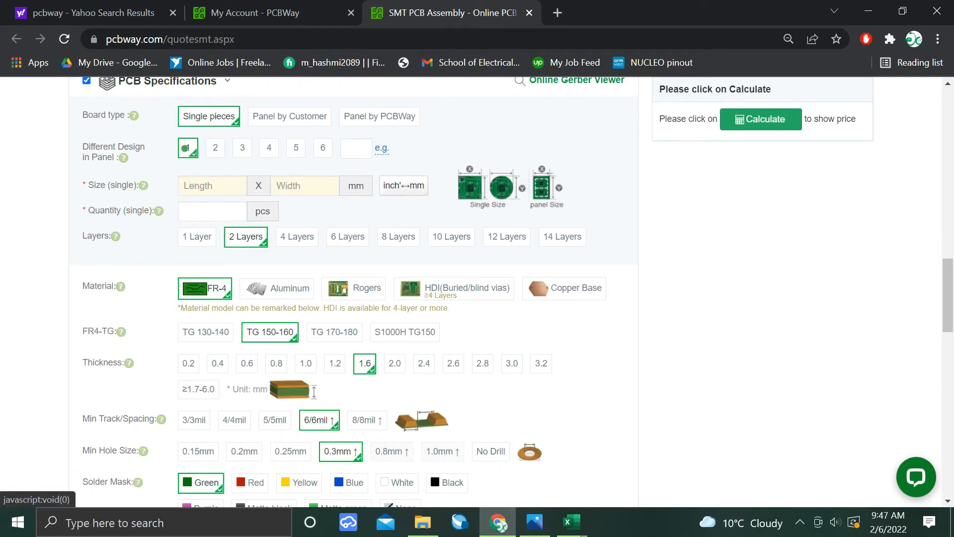
scroll(149, 187, down, 1)
click(205, 161)
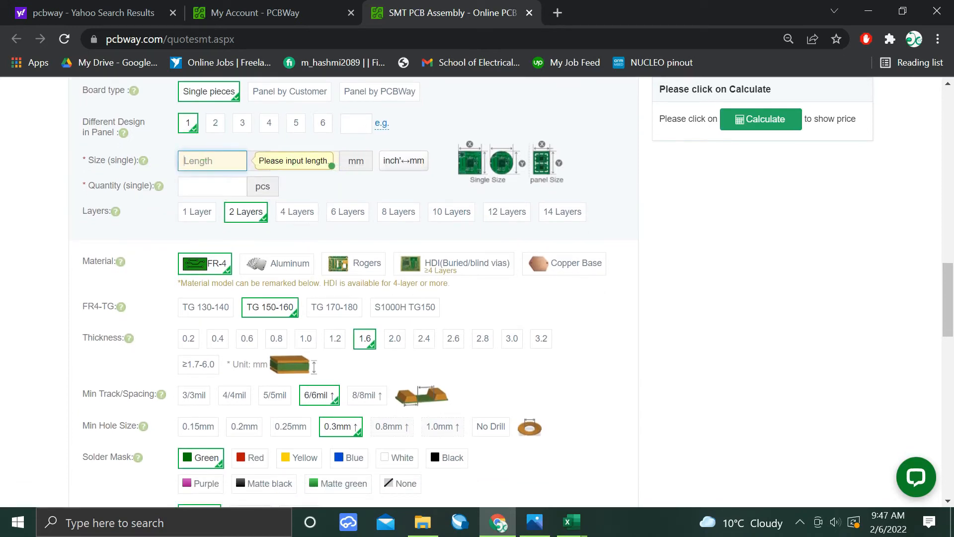
click(332, 164)
click(206, 160)
text(60)
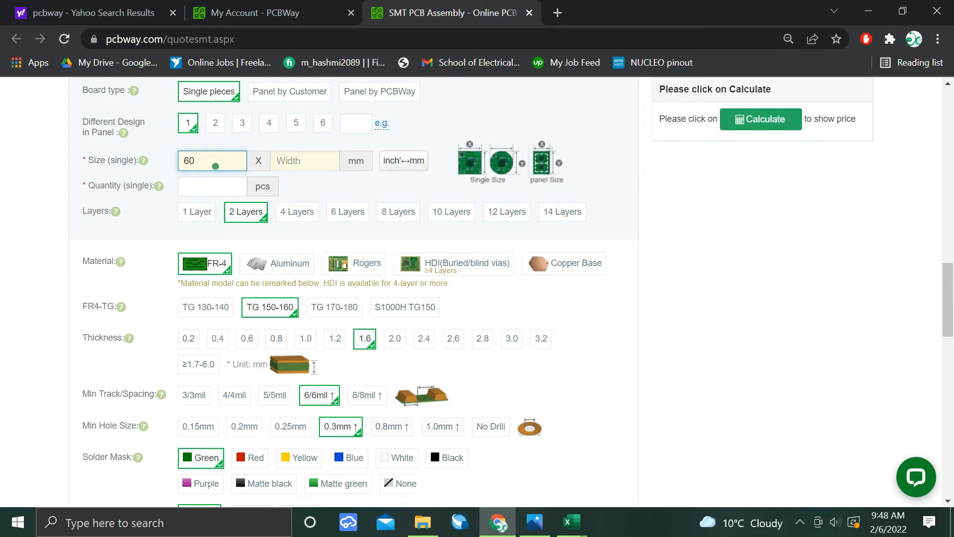
click(312, 161)
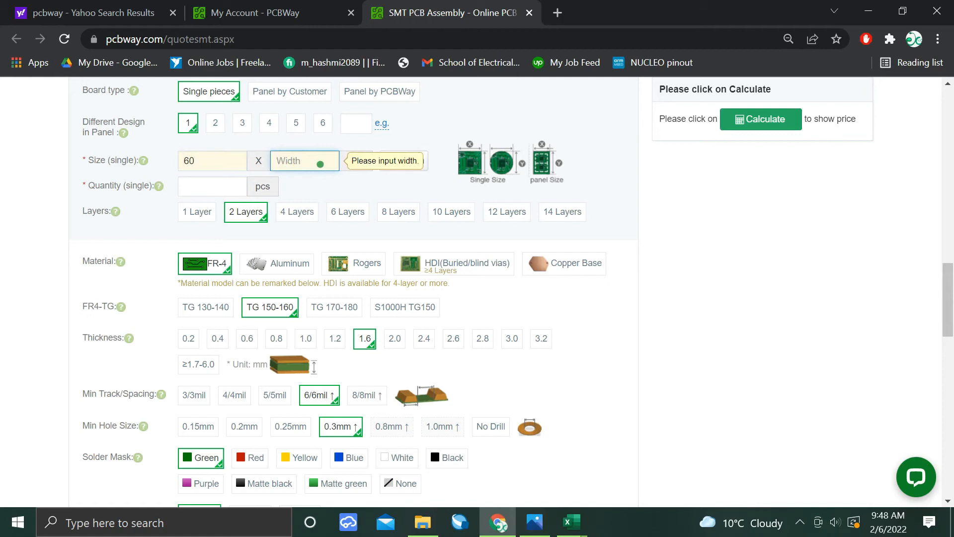
text(35)
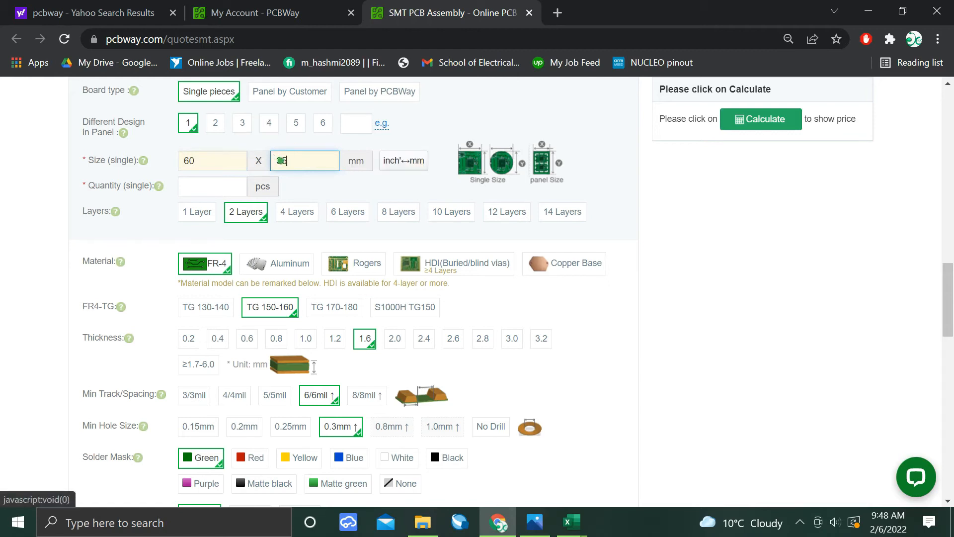
scroll(299, 187, down, 1)
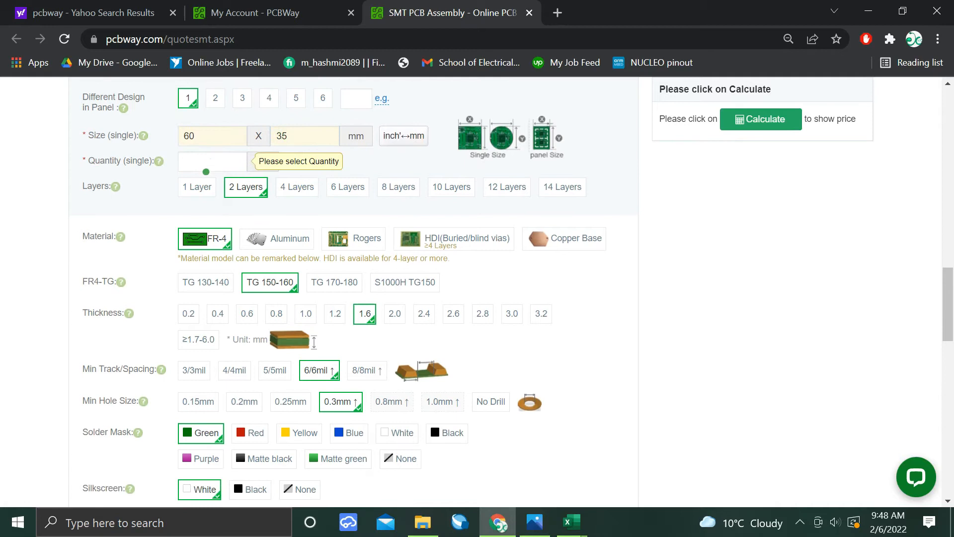
click(218, 163)
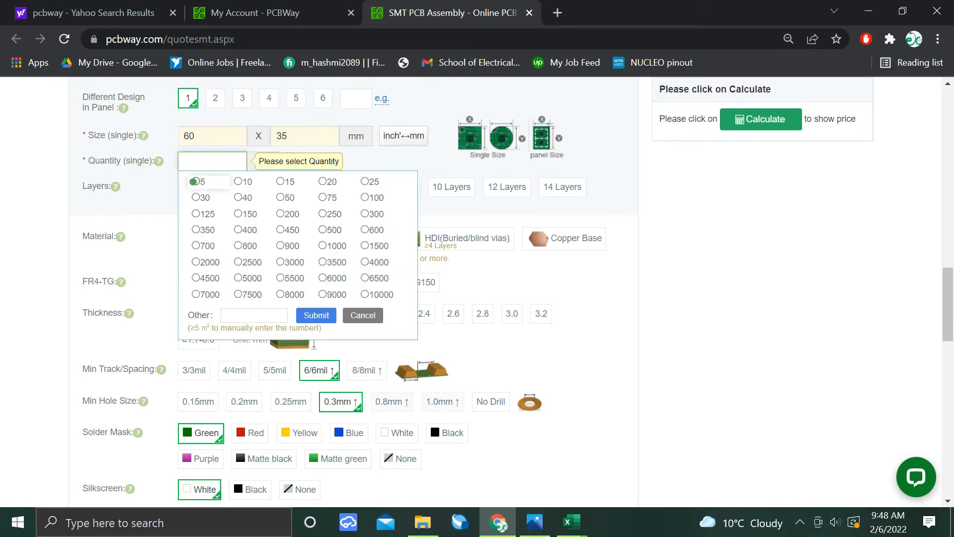
click(194, 181)
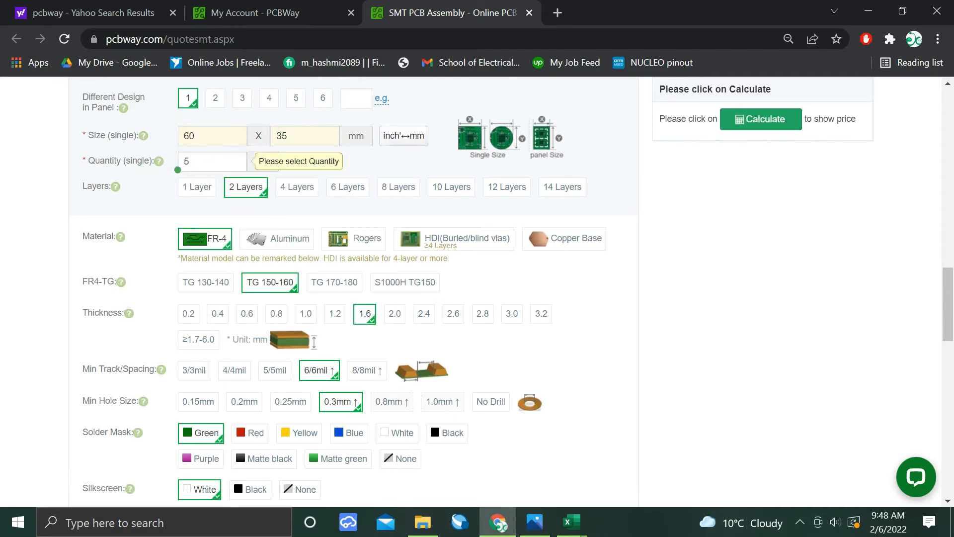
scroll(171, 170, down, 1)
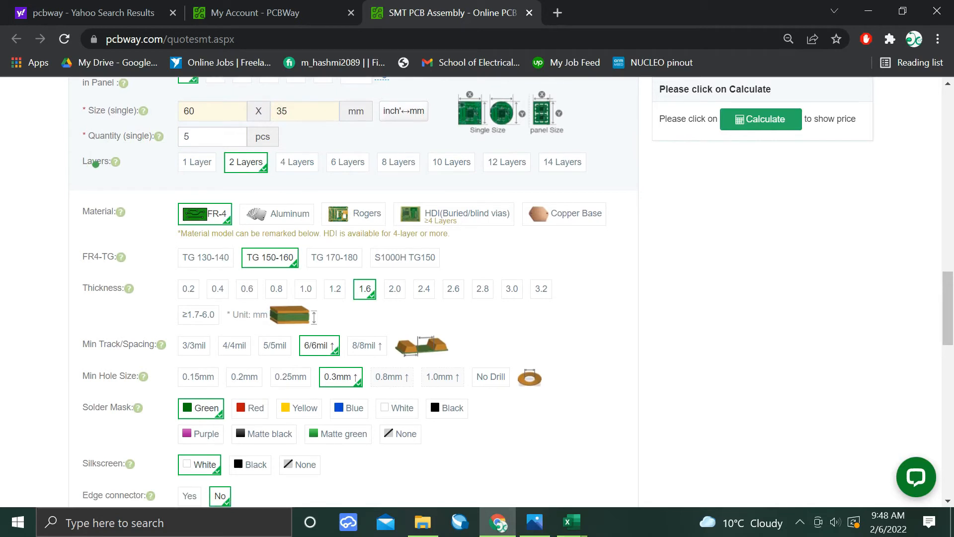
scroll(314, 316, down, 1)
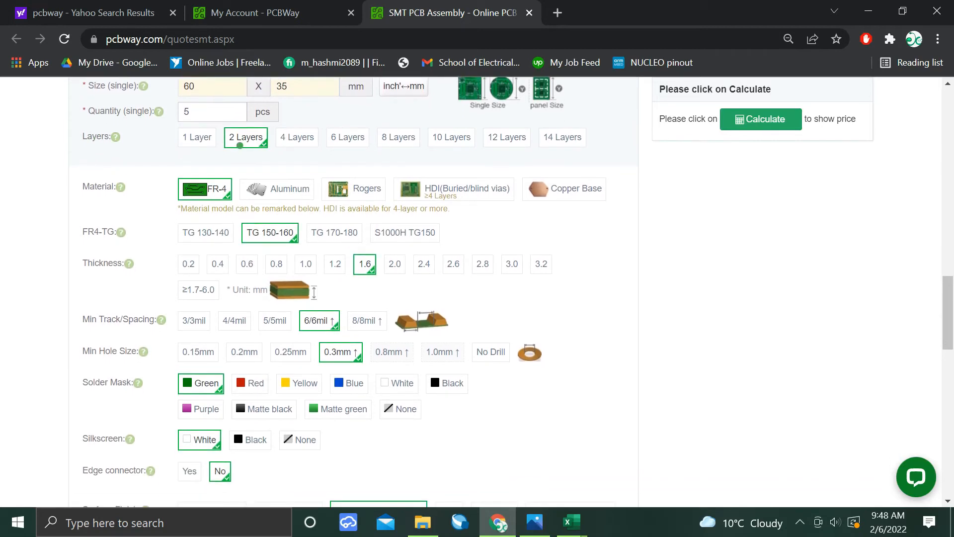
scroll(314, 292, down, 2)
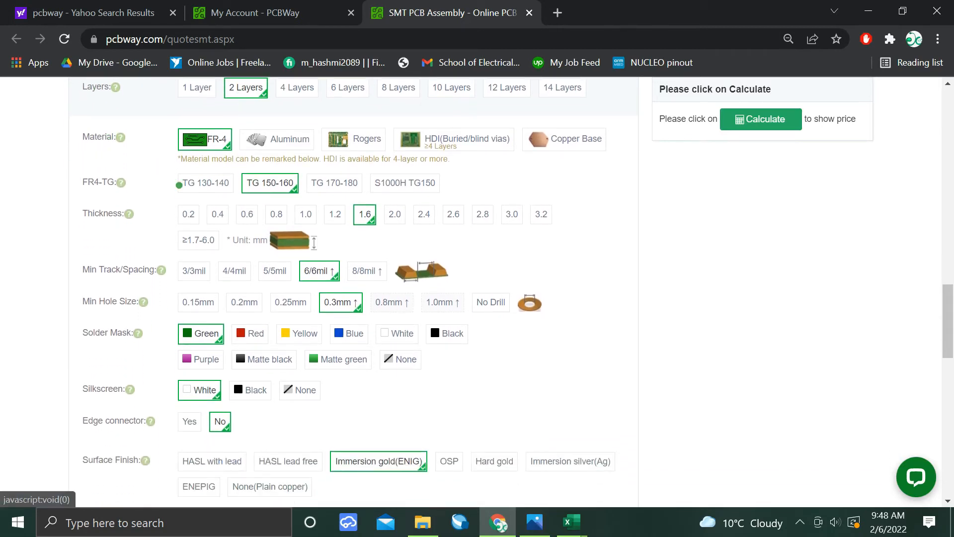
scroll(314, 243, down, 1)
scroll(314, 242, down, 1)
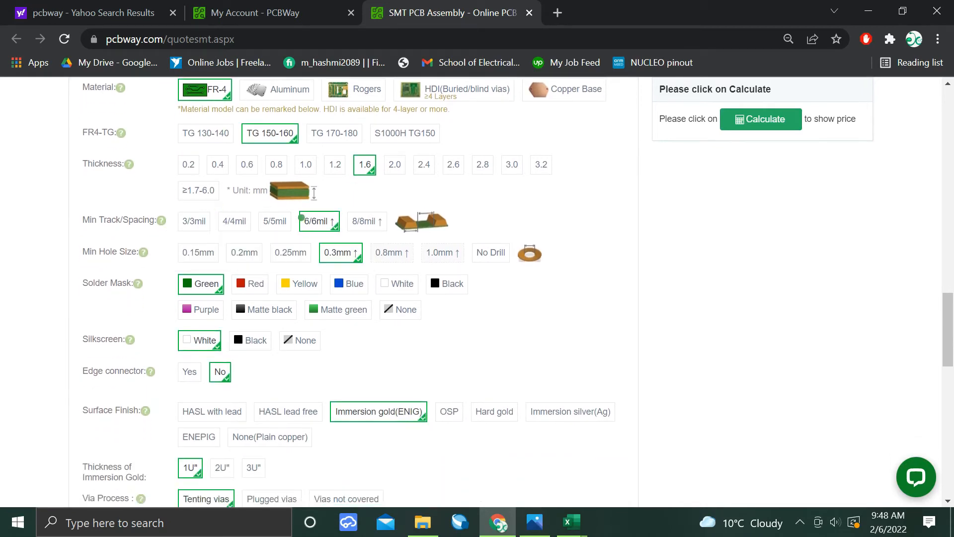
scroll(314, 192, down, 1)
scroll(299, 209, down, 1)
scroll(261, 224, down, 2)
scroll(211, 243, down, 1)
scroll(211, 242, down, 1)
scroll(211, 243, down, 1)
scroll(211, 243, down, 1)
scroll(211, 243, down, 1)
scroll(210, 233, down, 1)
scroll(211, 232, down, 1)
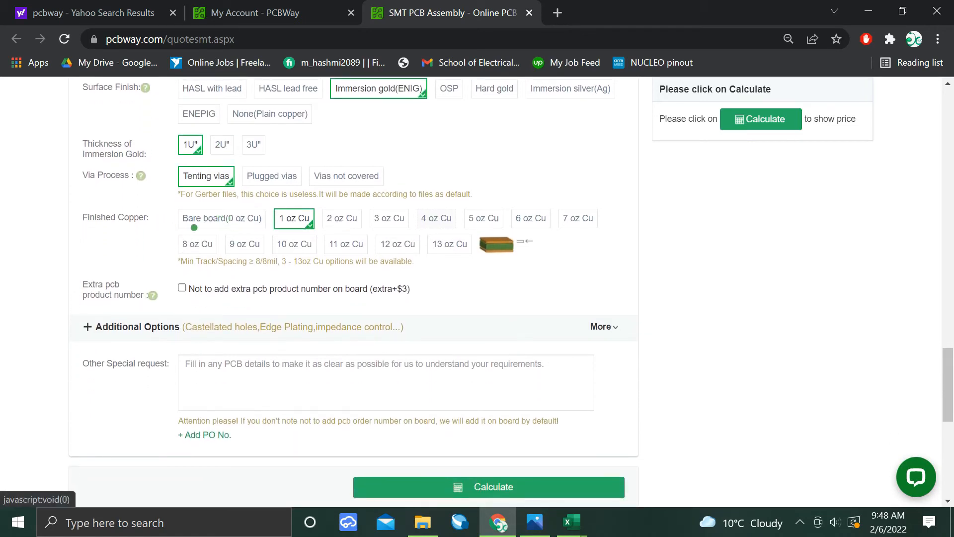
scroll(192, 228, down, 1)
scroll(224, 232, down, 1)
scroll(232, 233, down, 1)
scroll(231, 233, down, 1)
scroll(231, 234, down, 1)
scroll(164, 228, down, 1)
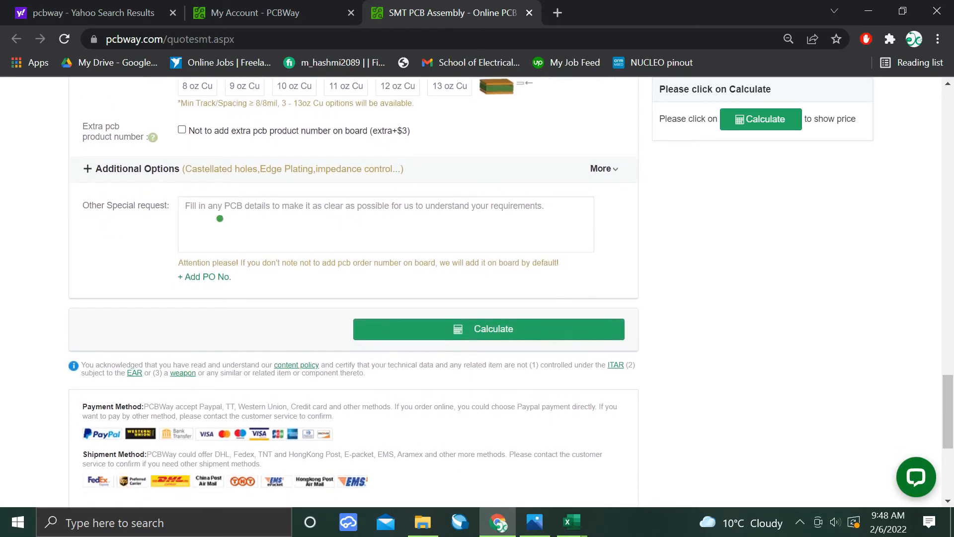
scroll(220, 219, down, 1)
scroll(145, 213, down, 1)
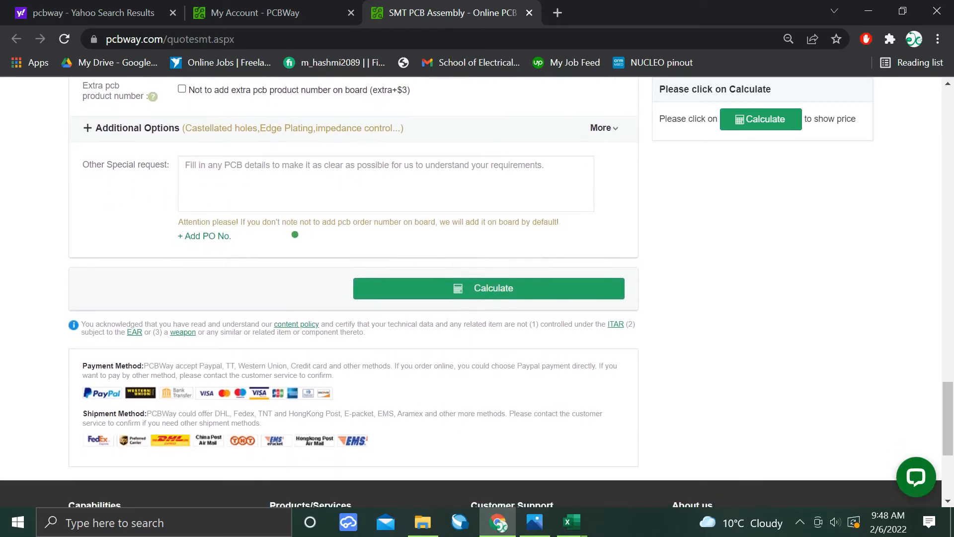
Calculate the quote: PCB US $42.53, assembly US $88.00, total US $127.92
click(440, 290)
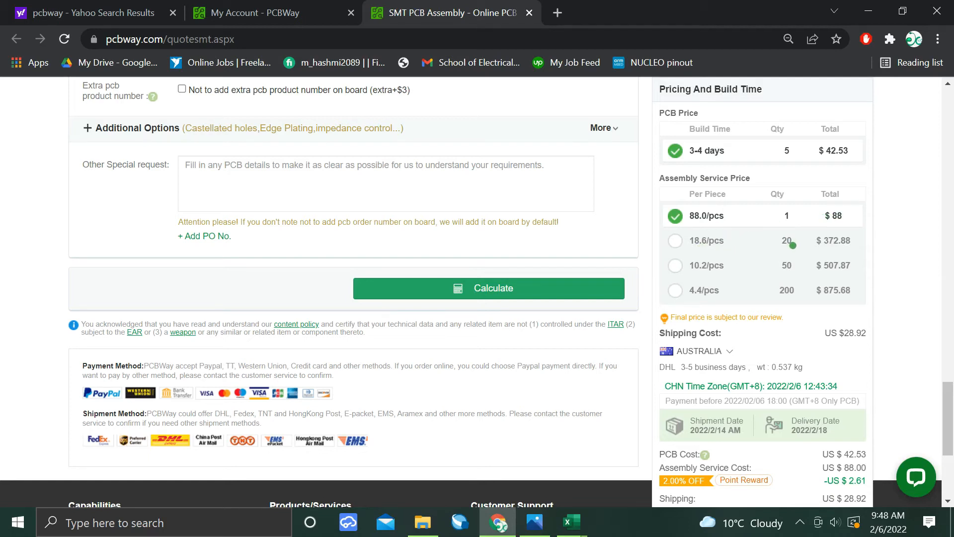
scroll(782, 196, down, 3)
scroll(750, 216, up, 5)
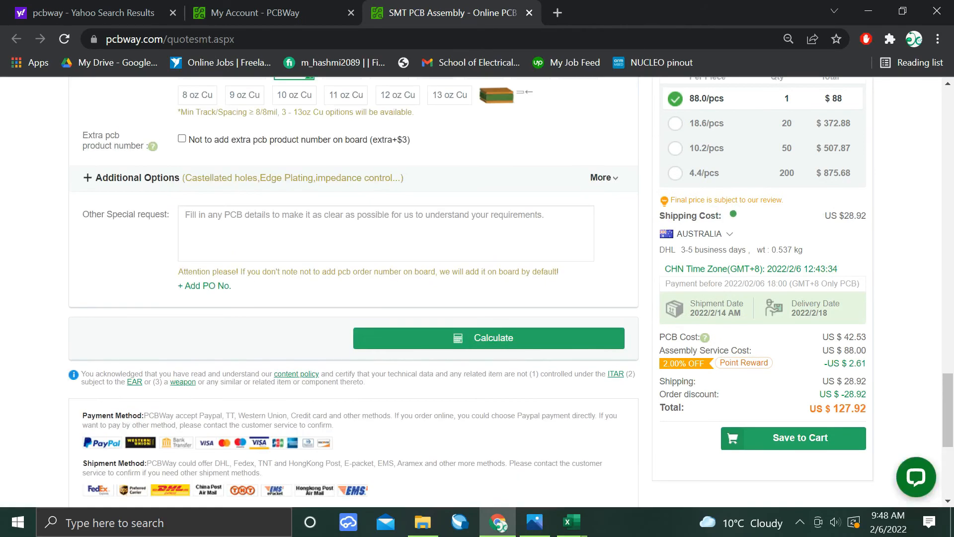
scroll(751, 217, up, 4)
scroll(777, 152, up, 3)
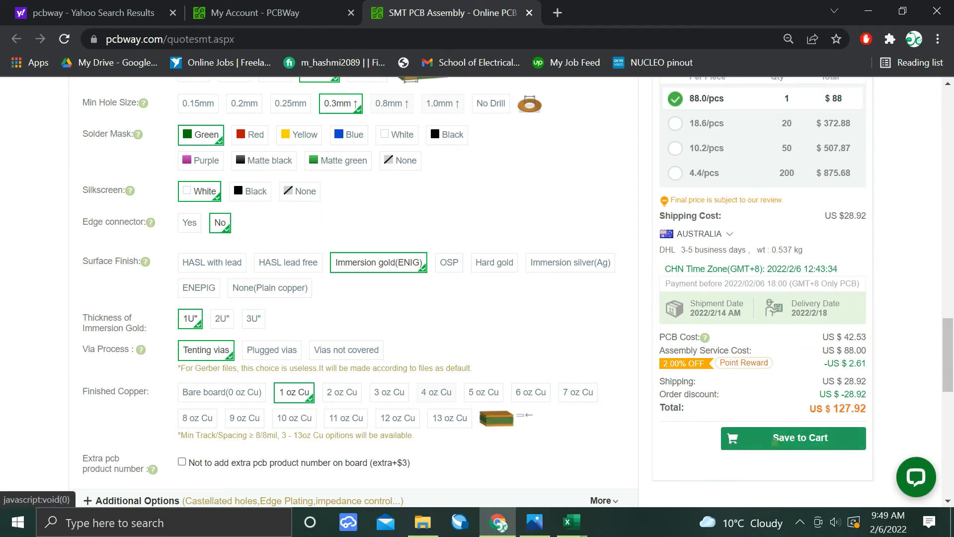
Save the $127.92 board and assembly order to the shopping cart
click(775, 438)
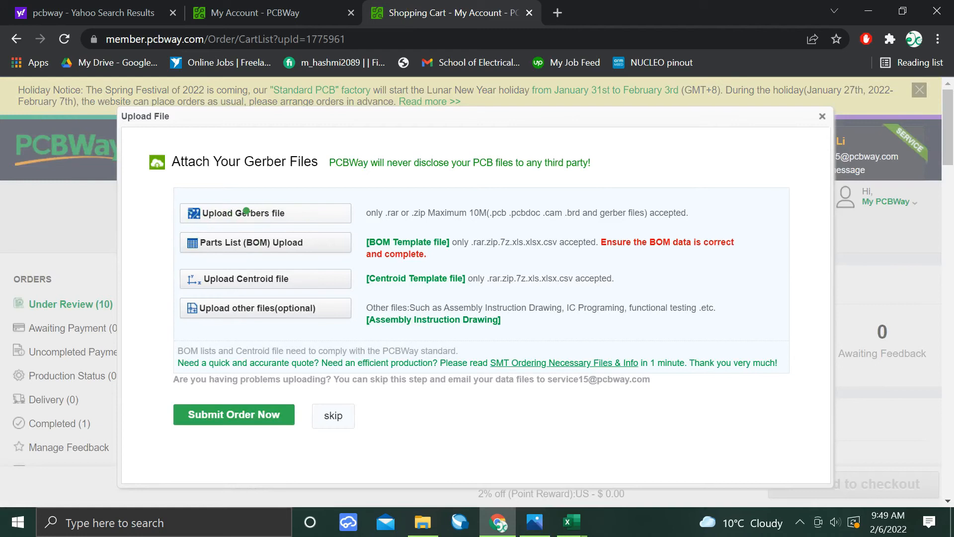
Upload Gerber_6-nixie driver board.zip as the Gerber file
click(245, 212)
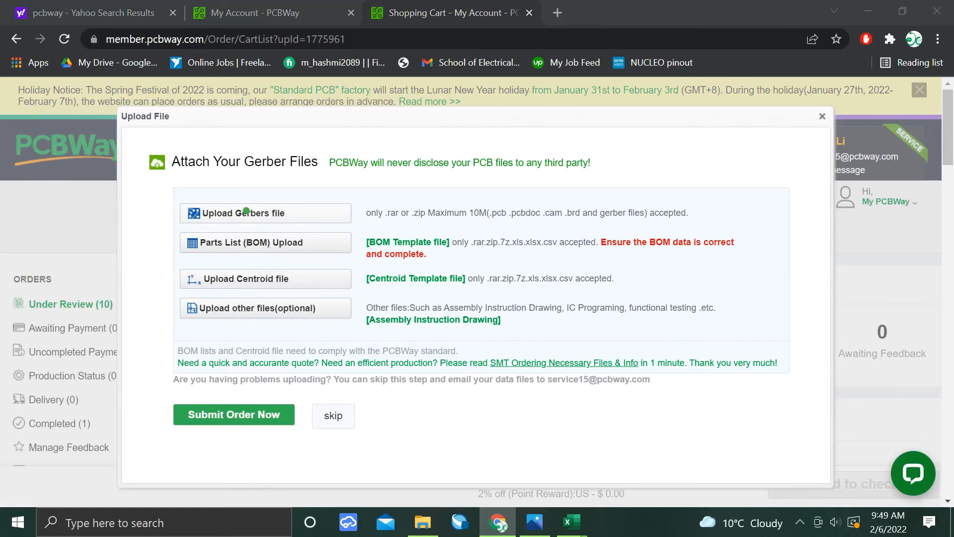
scroll(75, 149, up, 3)
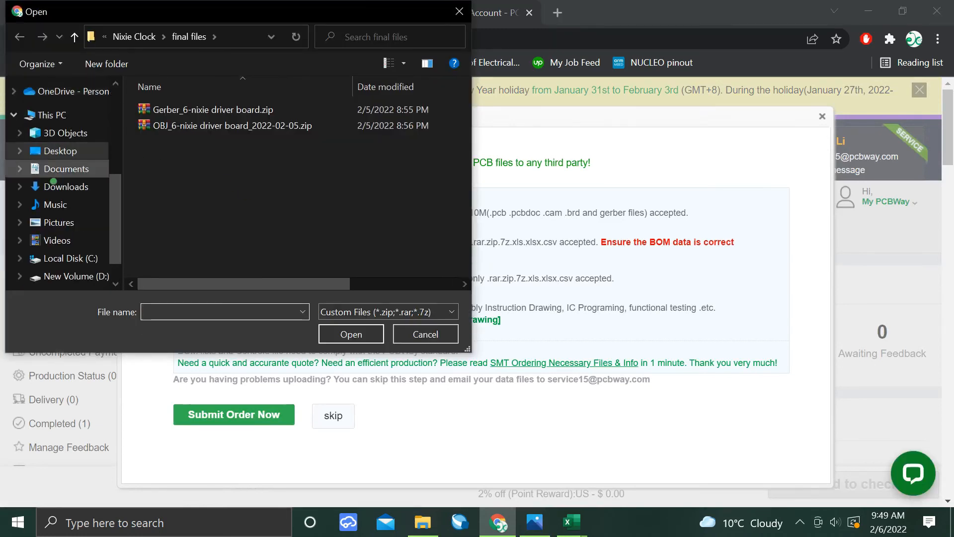
scroll(74, 150, up, 3)
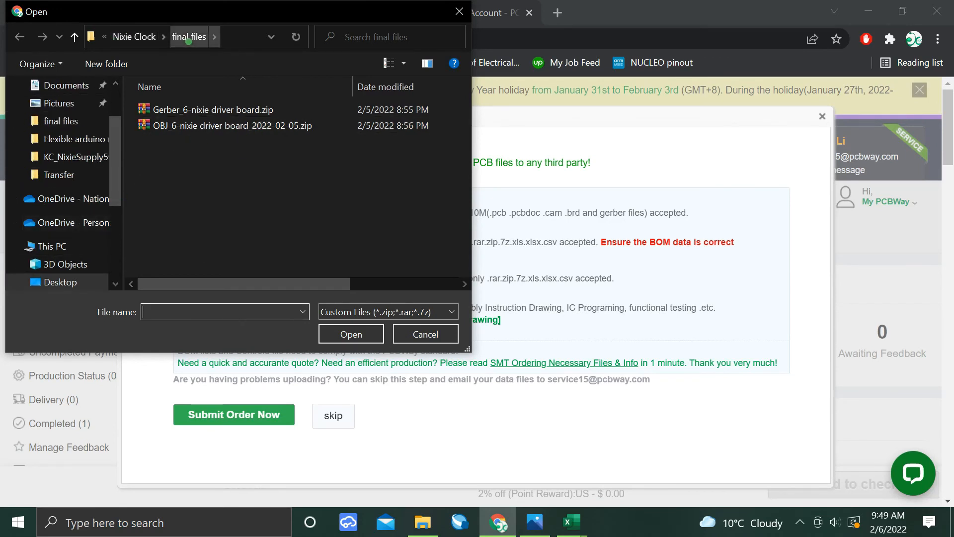
click(183, 110)
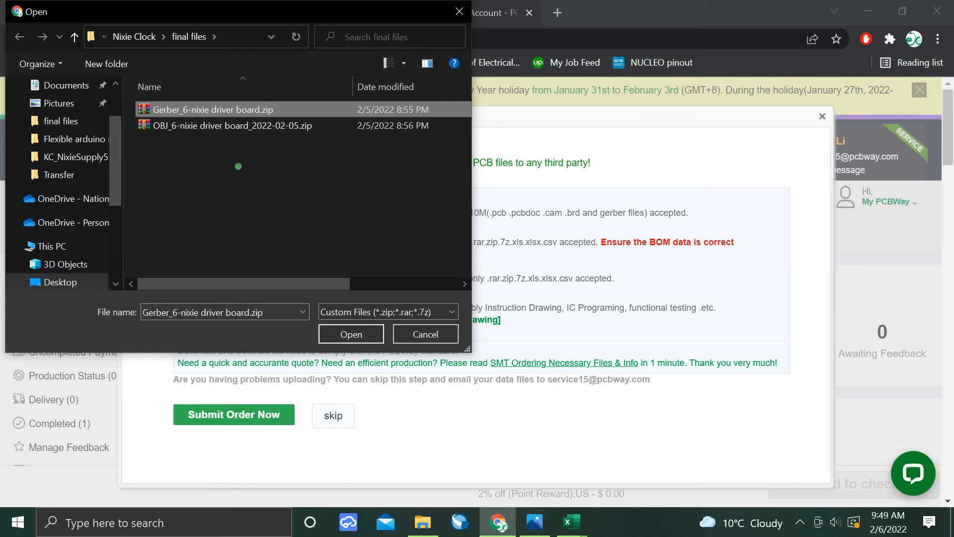
click(351, 334)
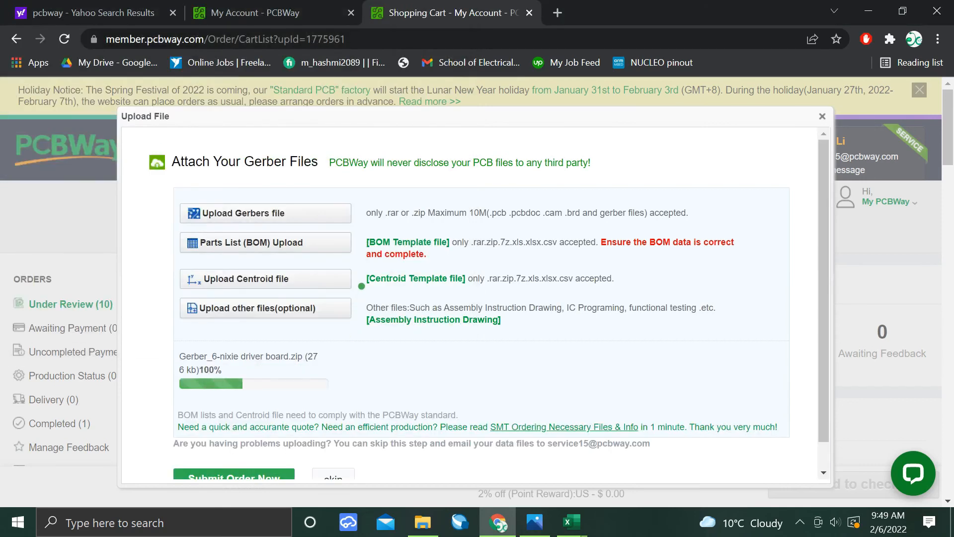
scroll(361, 286, down, 1)
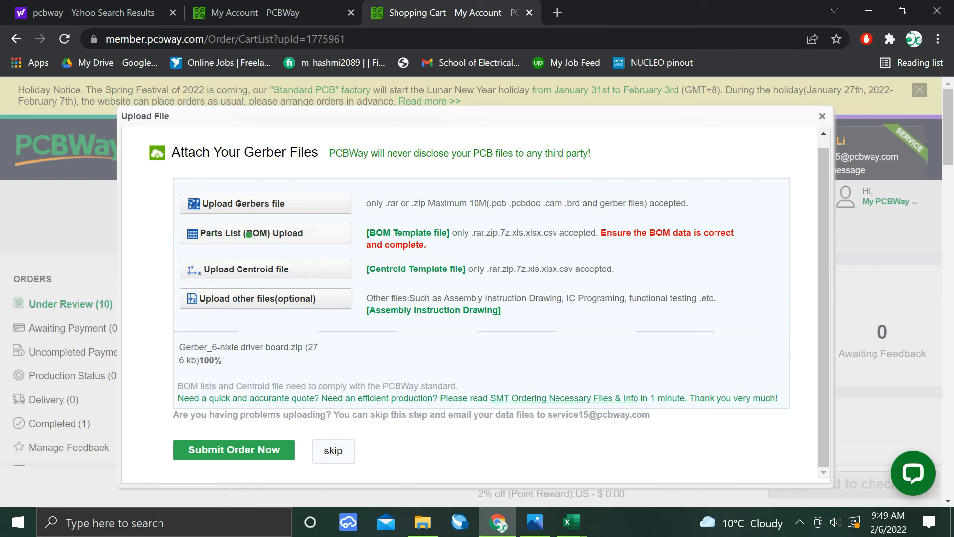
Upload the BOM csv as the parts list
click(245, 233)
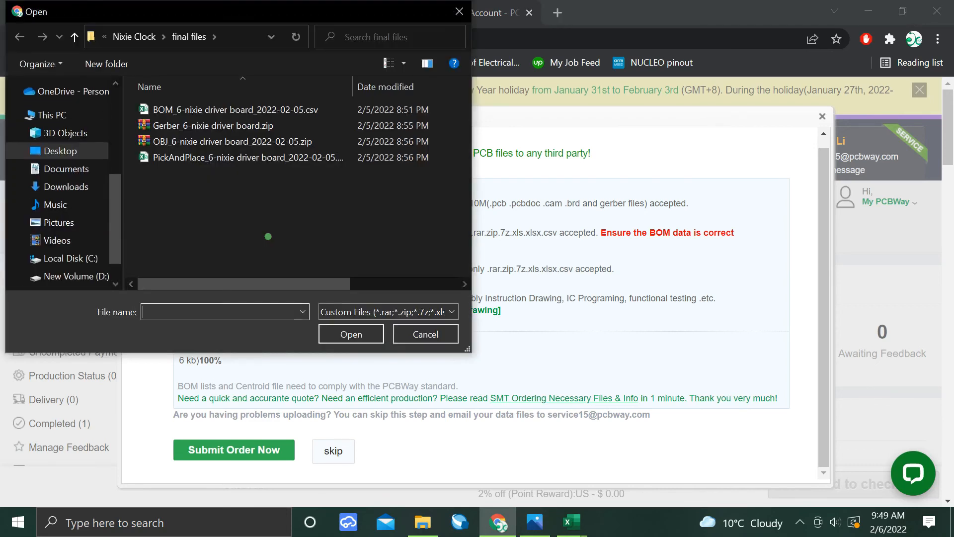
click(235, 109)
click(348, 333)
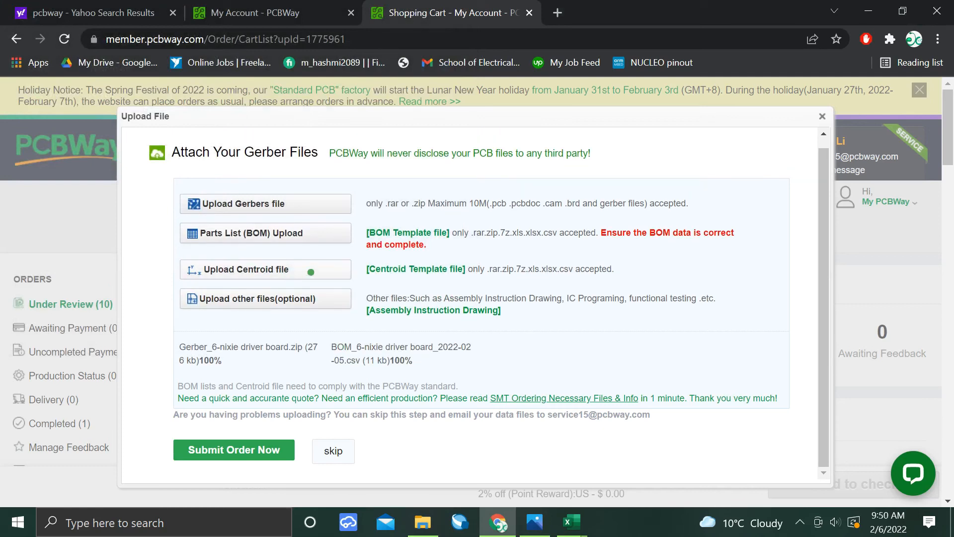
Upload the PickAndPlace csv as the centroid file
click(264, 270)
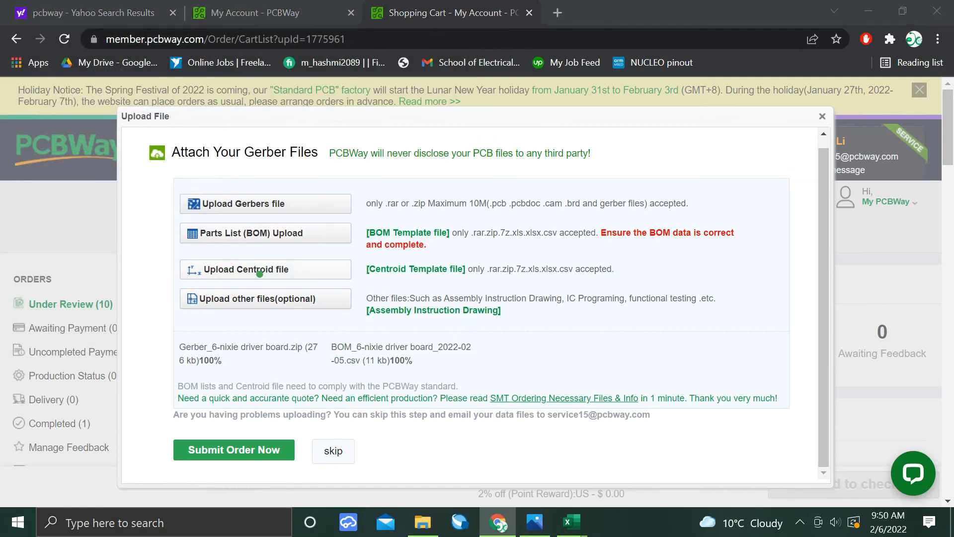
click(239, 158)
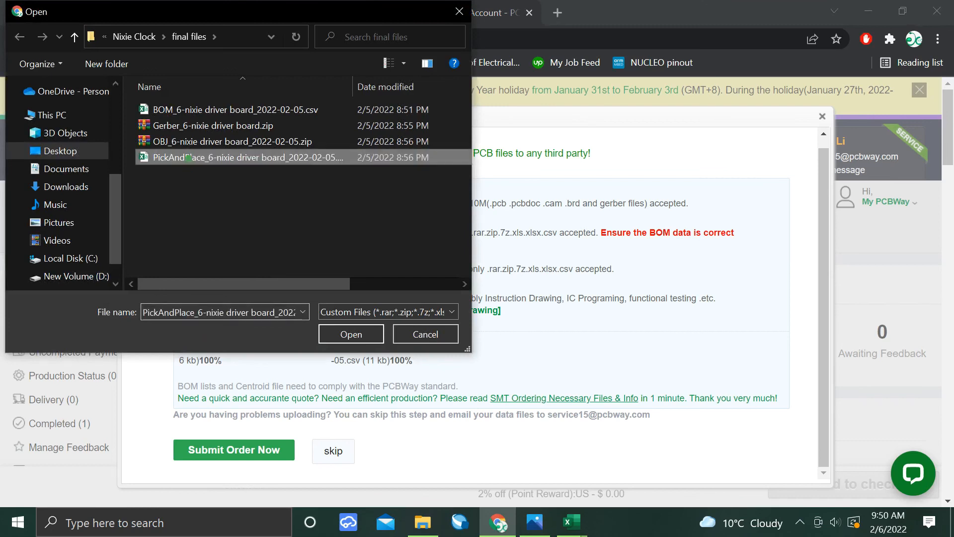
double_click(238, 157)
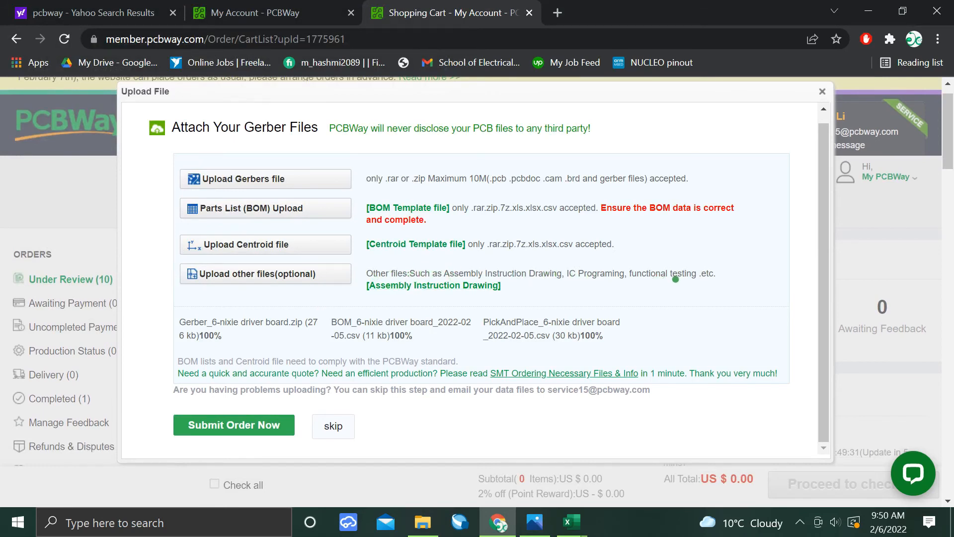
drag(631, 275, 701, 275)
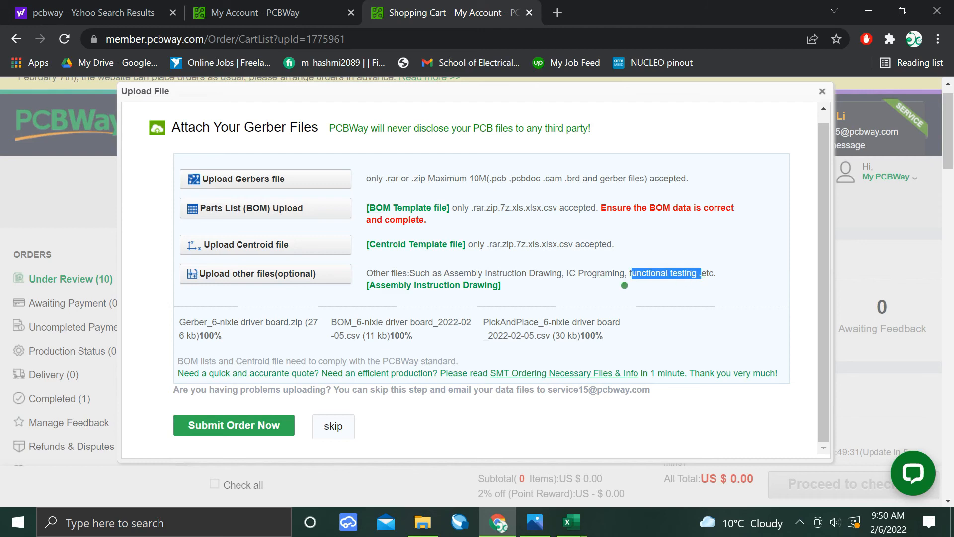
Submit the order with the uploaded files, reaching the Order Review list
click(619, 287)
scroll(466, 306, down, 1)
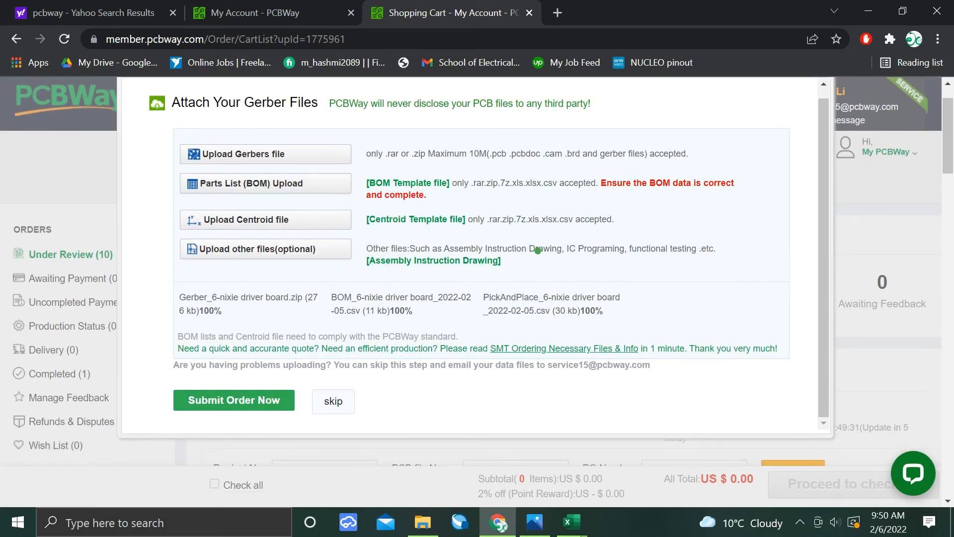
scroll(539, 248, down, 2)
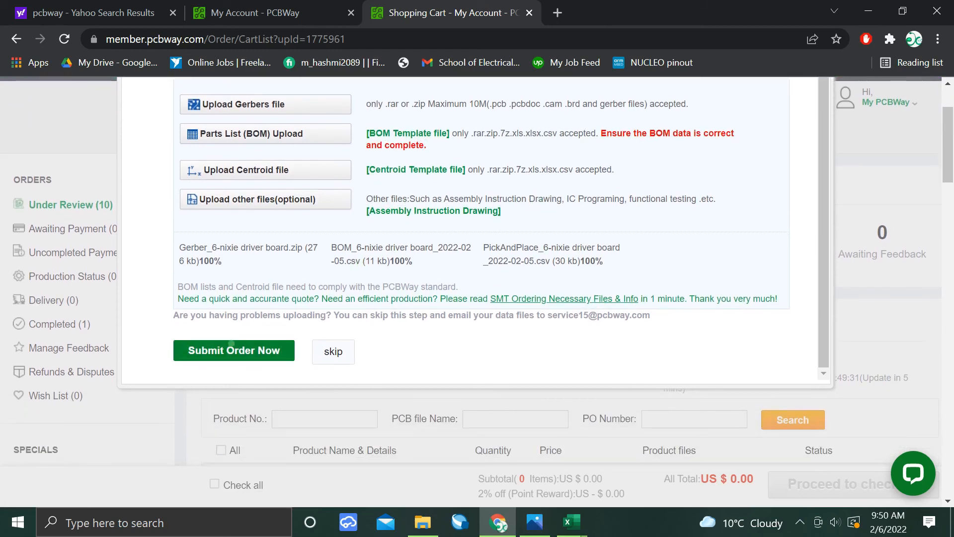
click(243, 354)
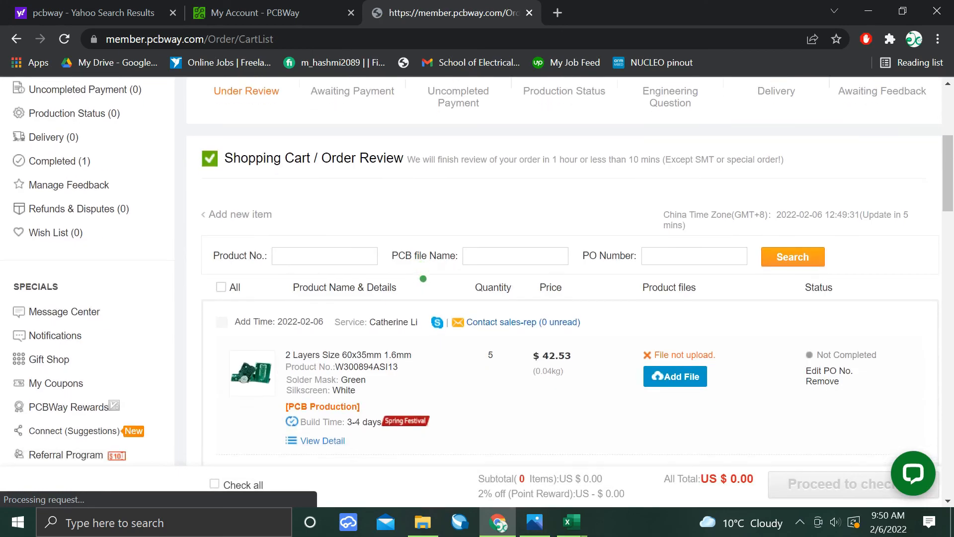
scroll(426, 278, down, 2)
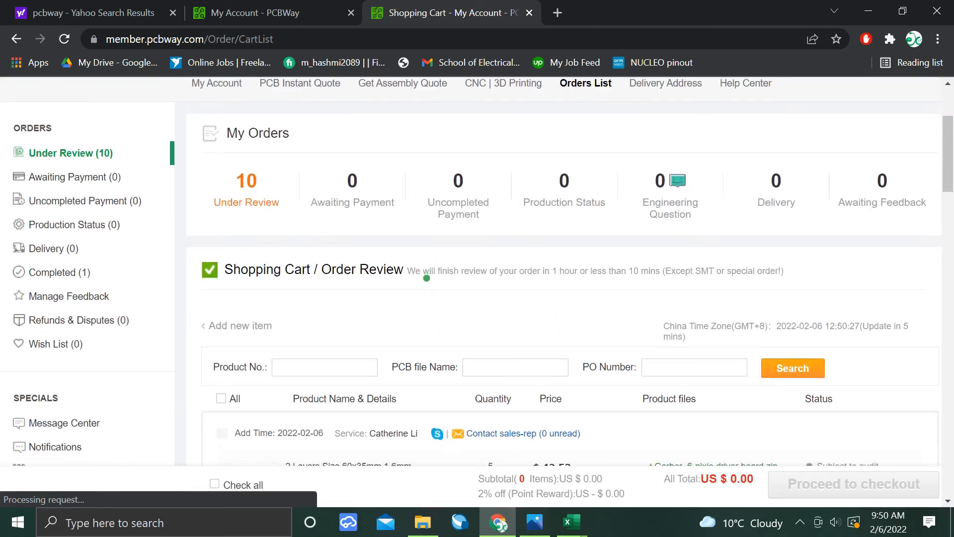
scroll(426, 278, down, 2)
scroll(429, 276, down, 1)
scroll(431, 274, down, 2)
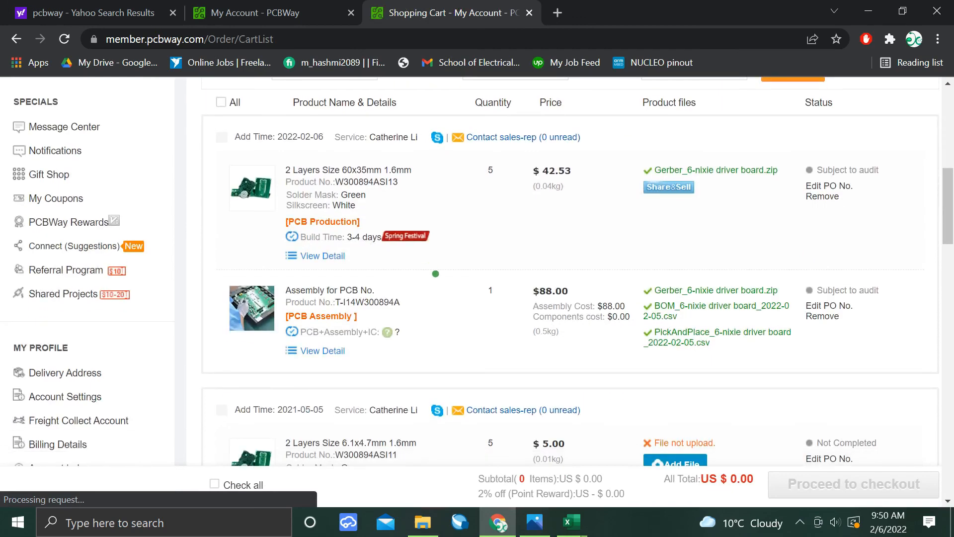
scroll(431, 274, up, 1)
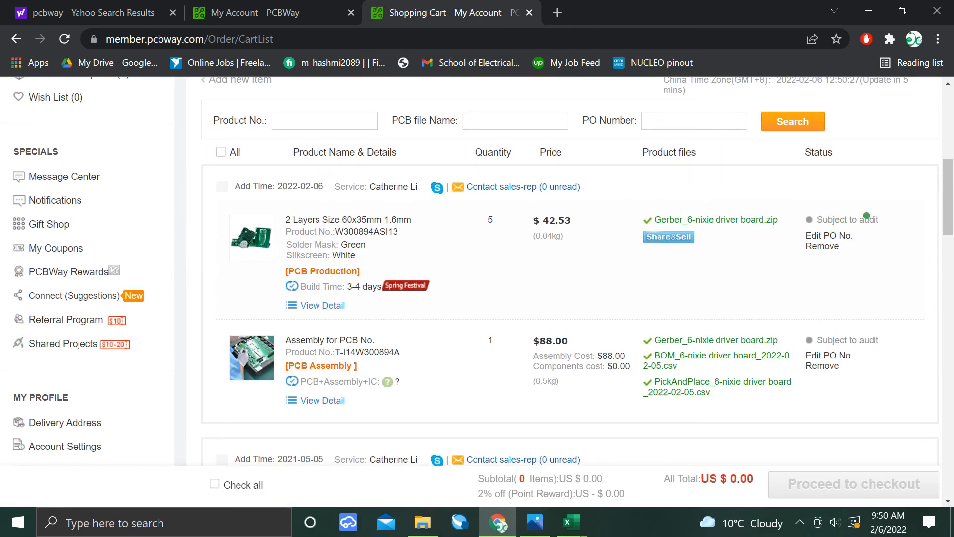
Highlight the Subject to audit status shown for the PCB and assembly items
drag(879, 220, 822, 220)
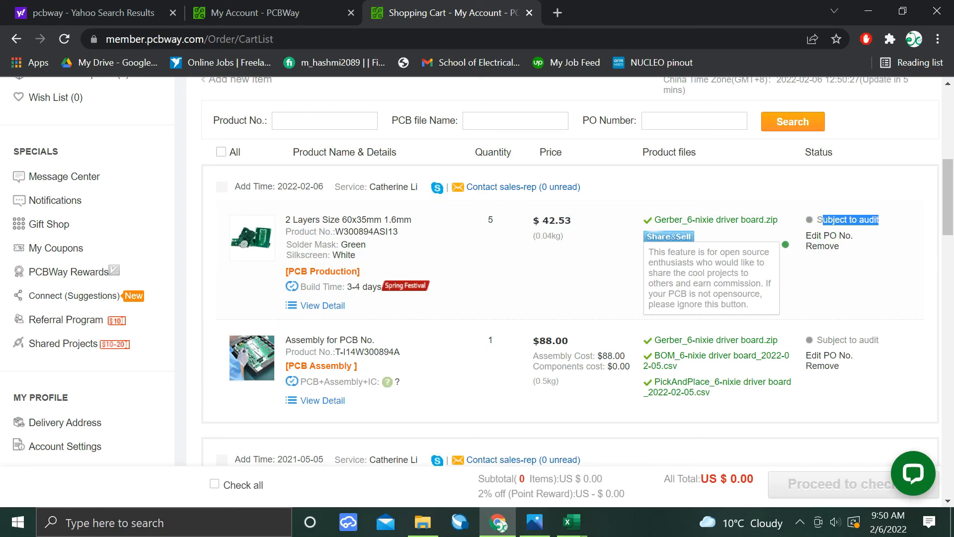
scroll(785, 244, up, 1)
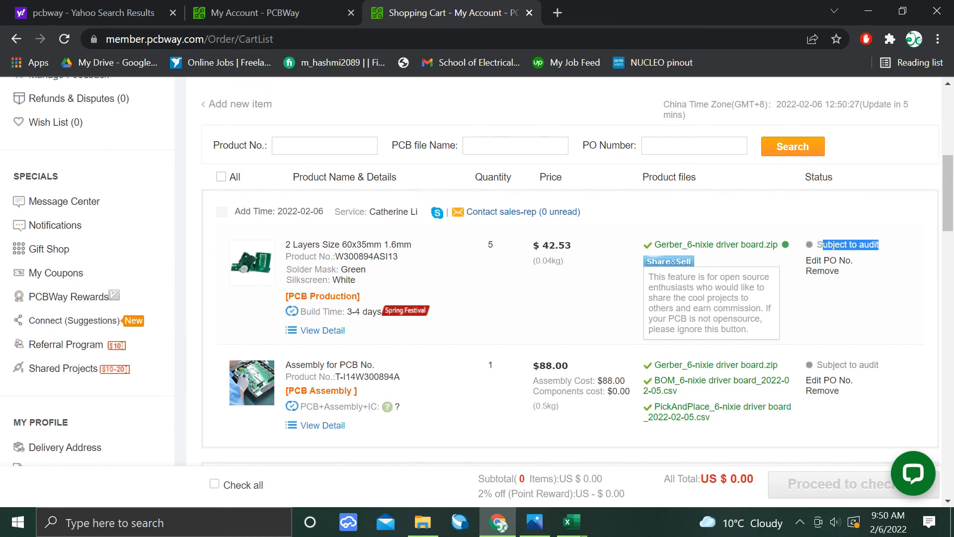